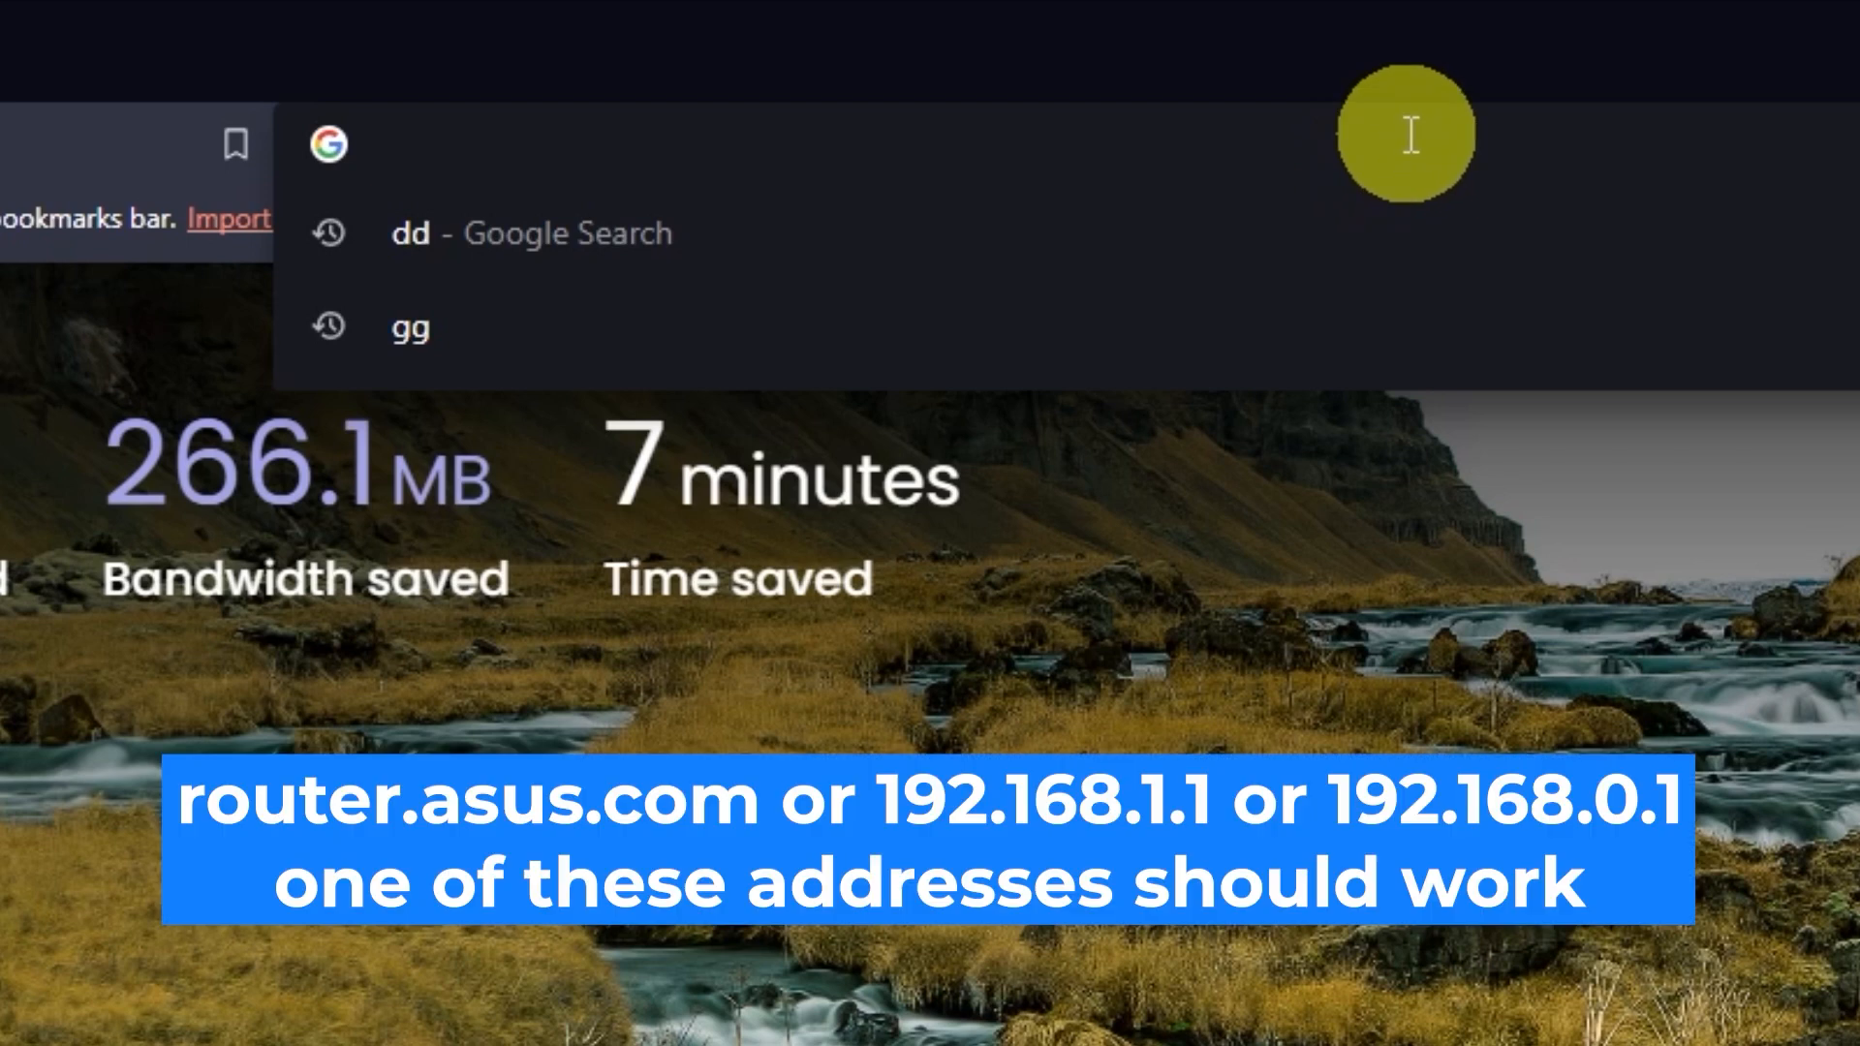
# Go to asusrouter.com in Brave to load the RT-AC1200 V2 Sign In page
pyautogui.write('sus')
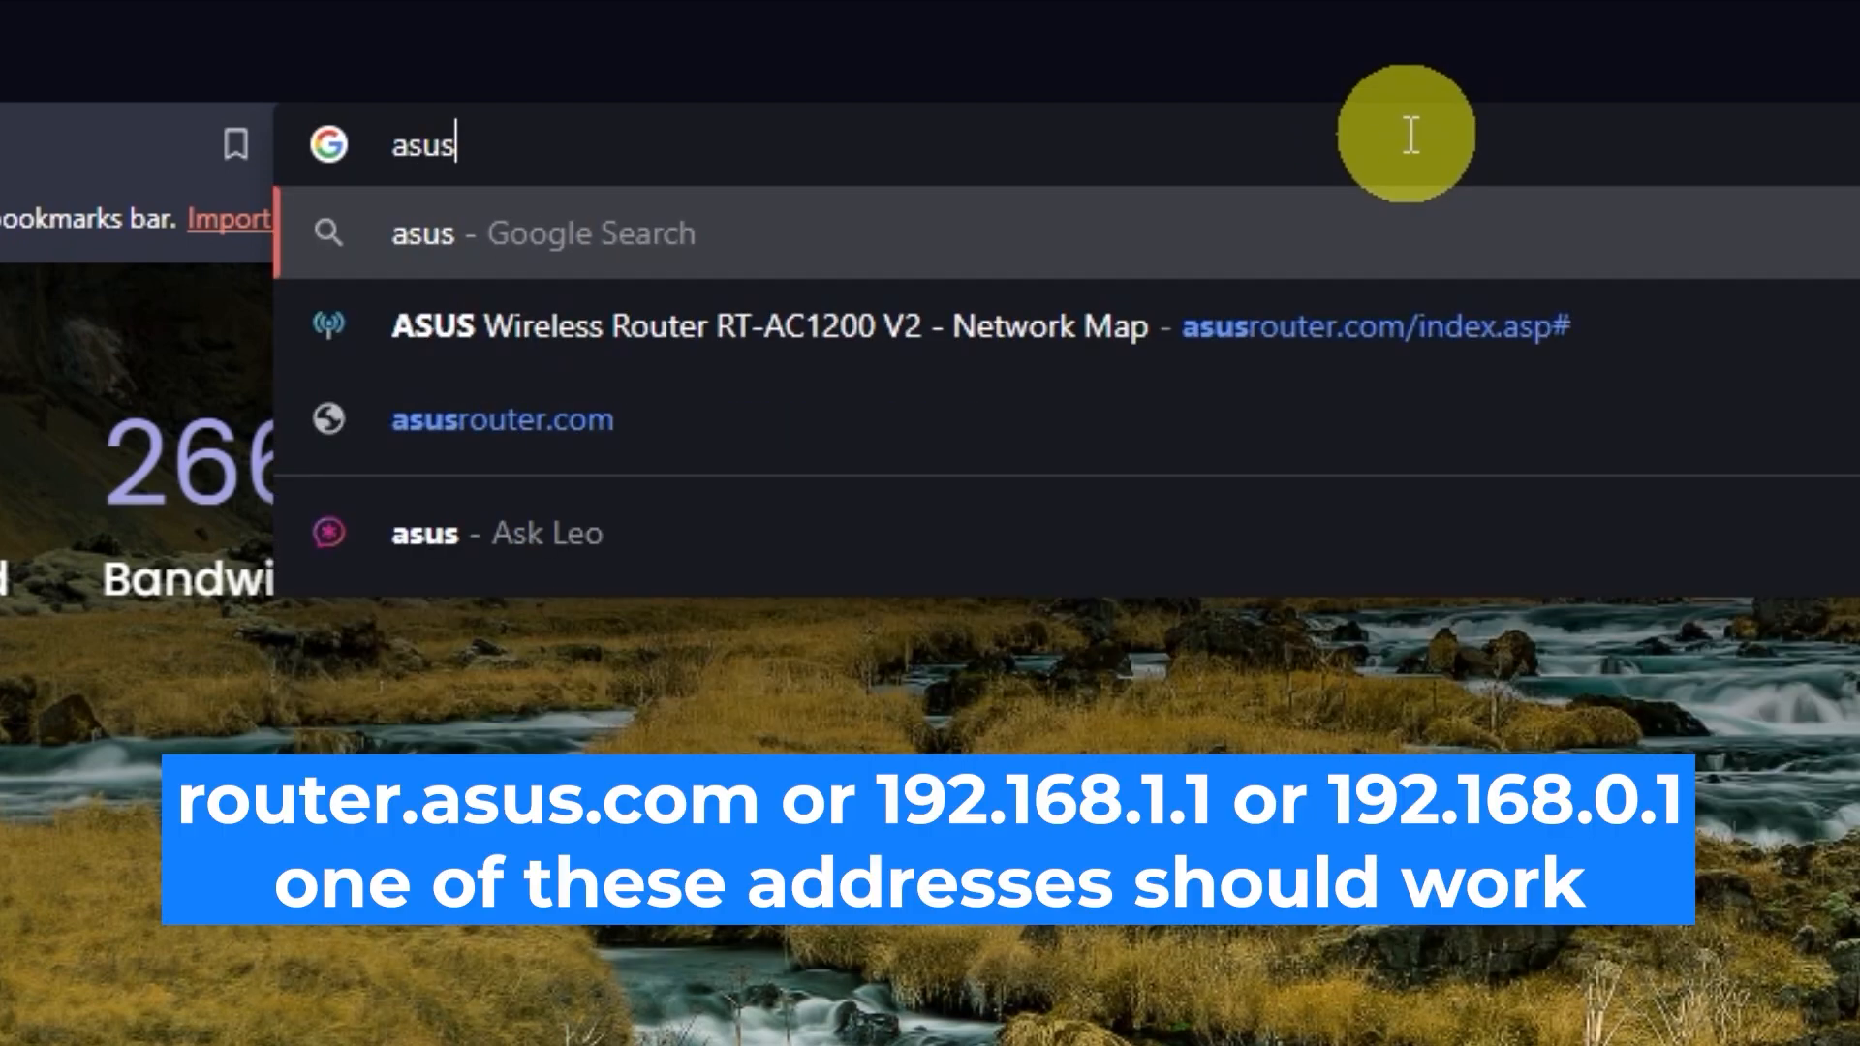
pyautogui.write('router.')
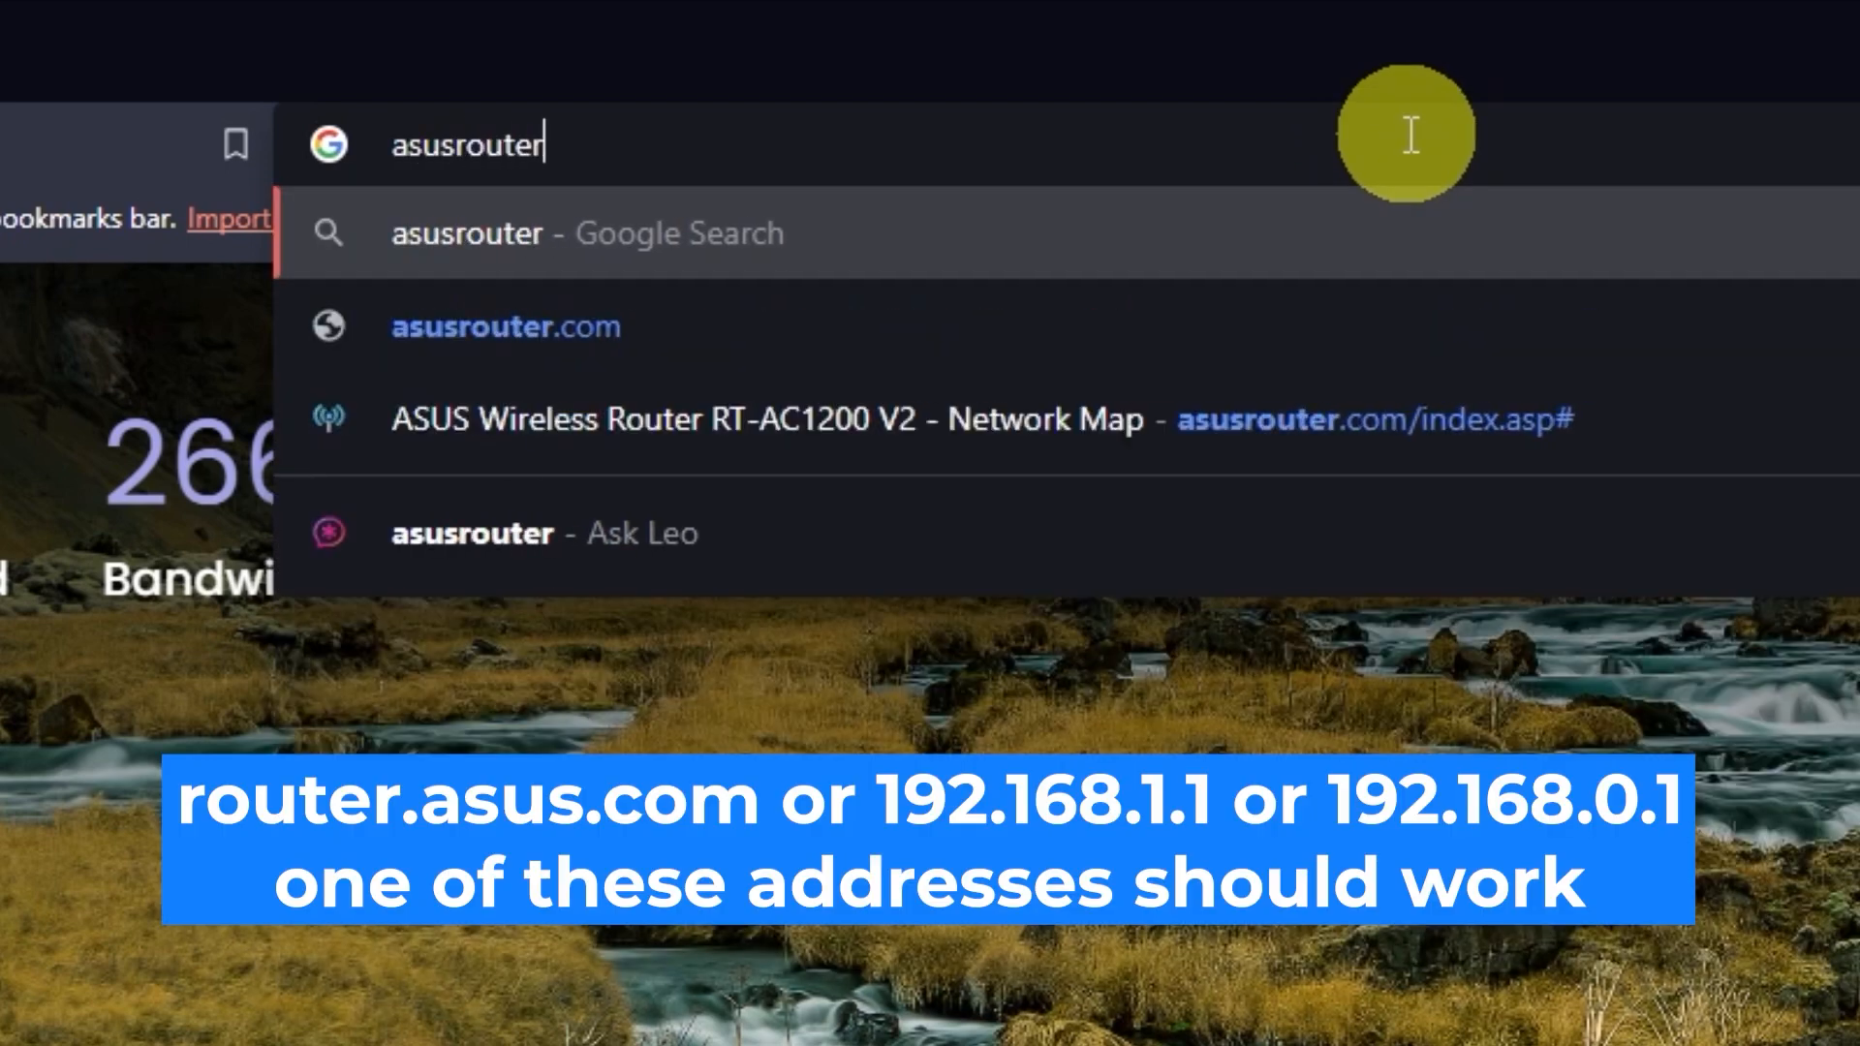
pyautogui.write('com')
pyautogui.press('Return')
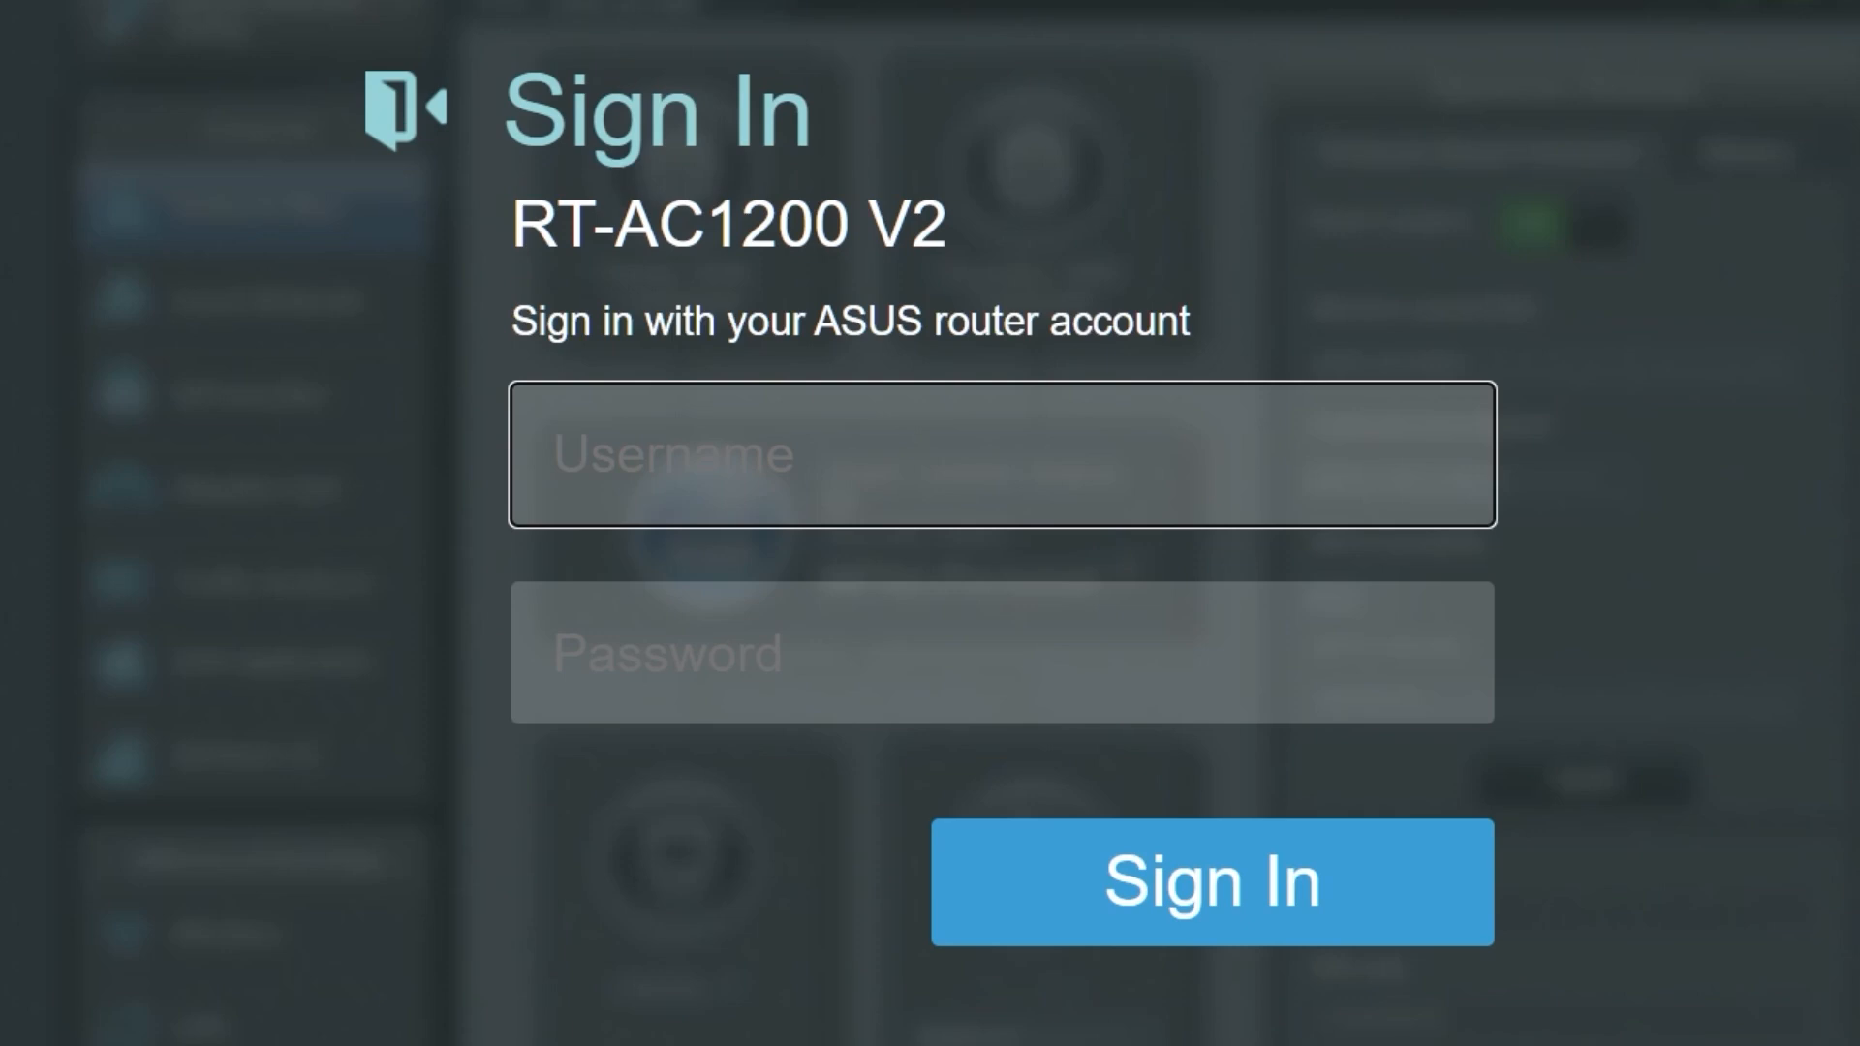
# Try signing in with username 'admin' and the default password
pyautogui.write('a')
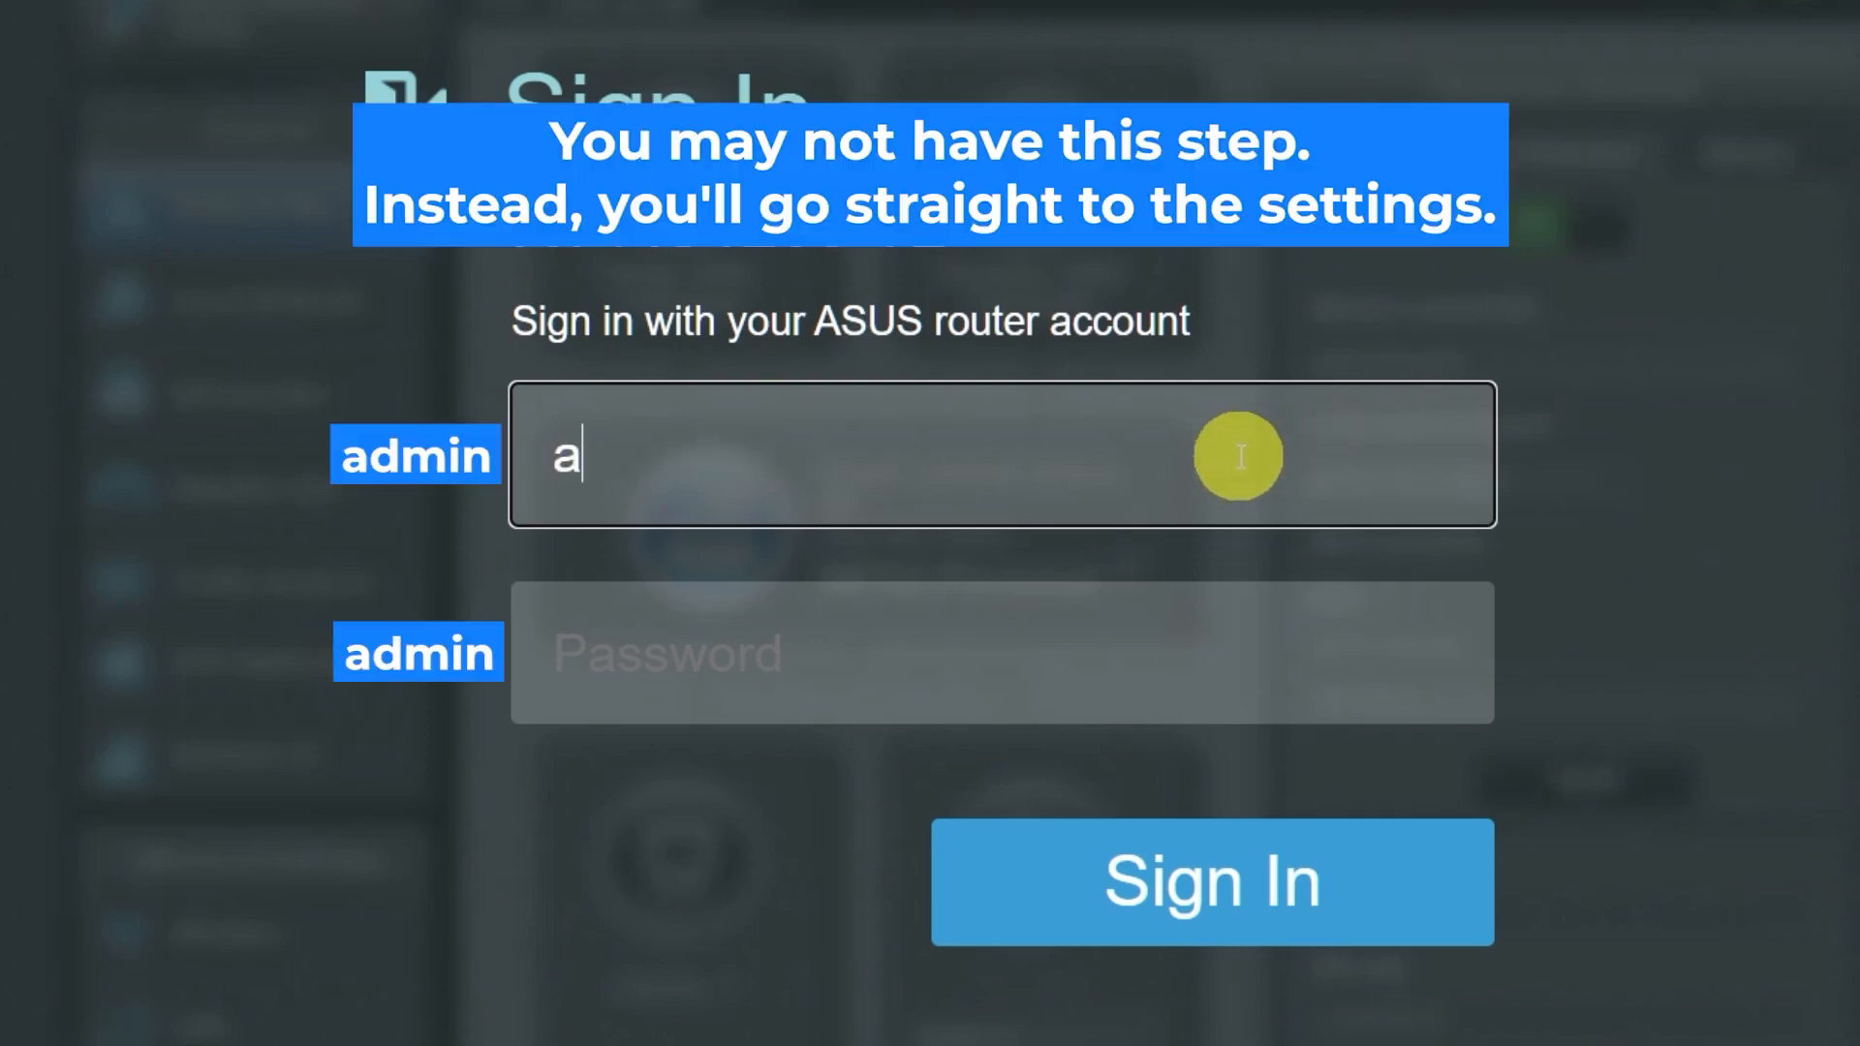
pyautogui.write('dmin')
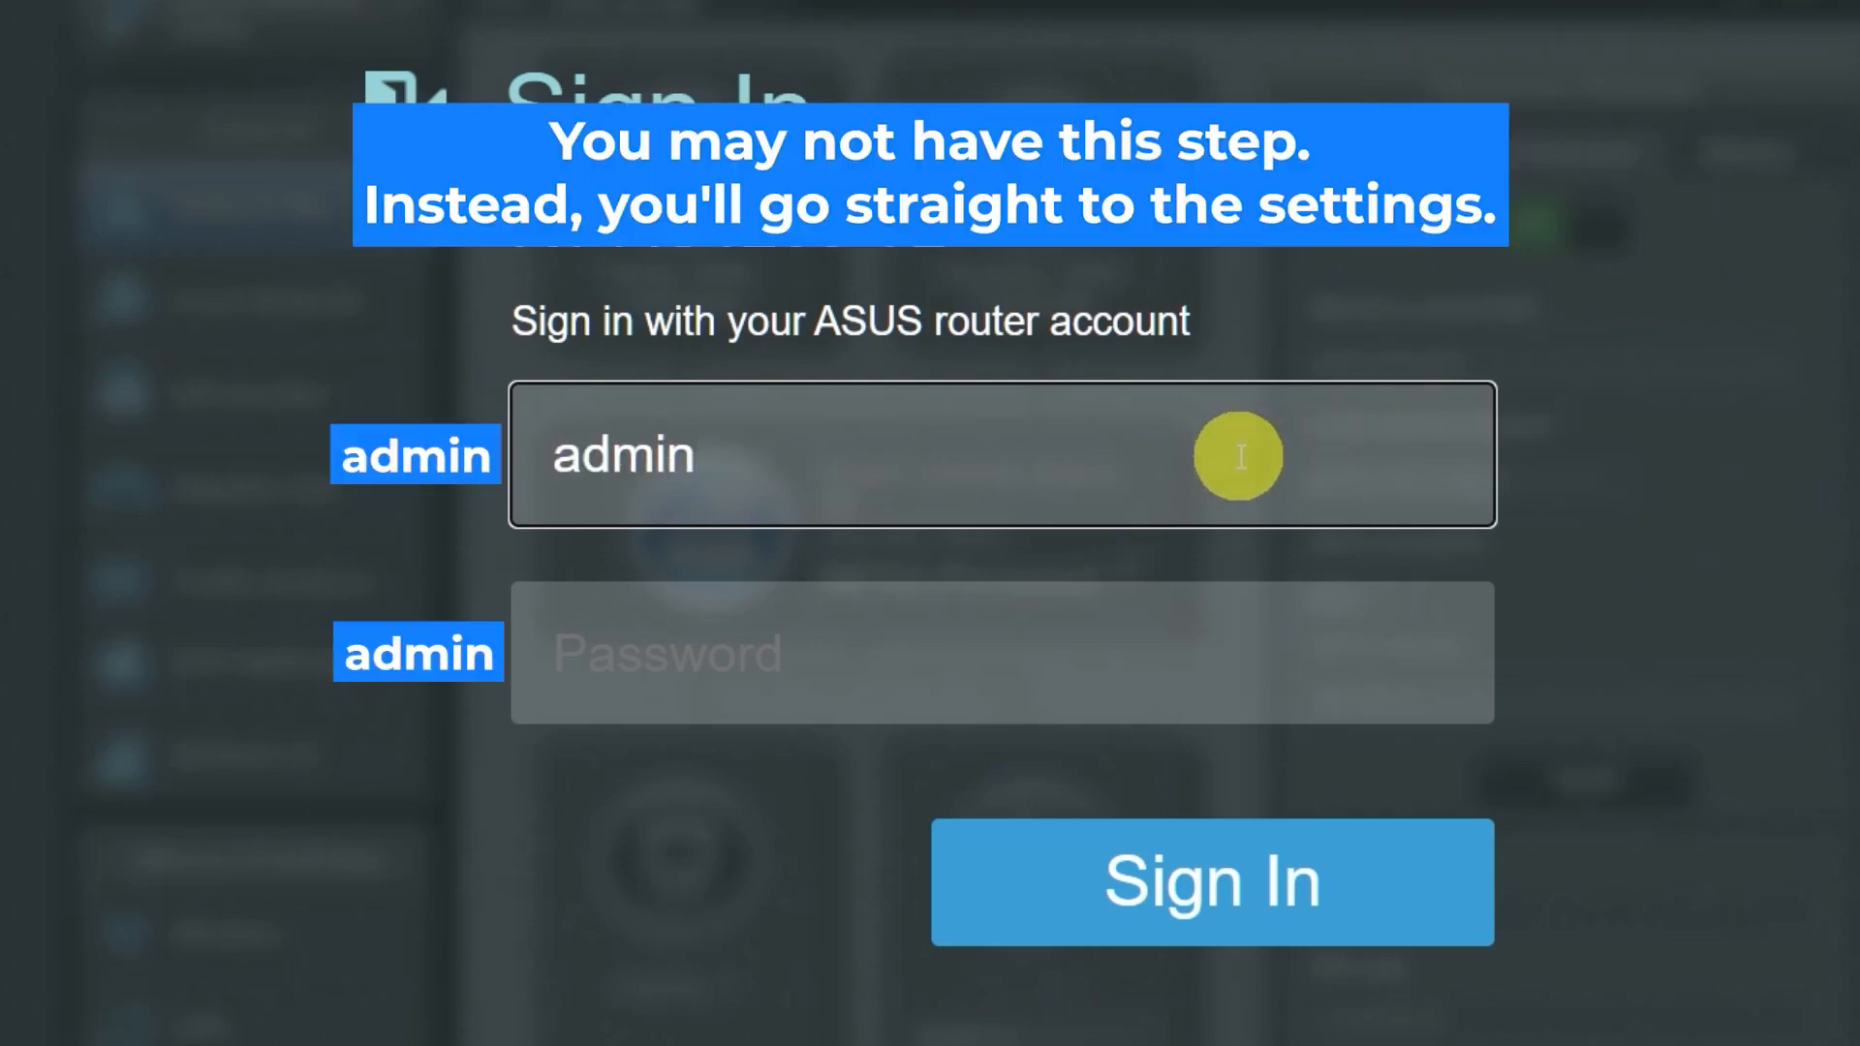
pyautogui.click(1162, 662)
pyautogui.write('admin')
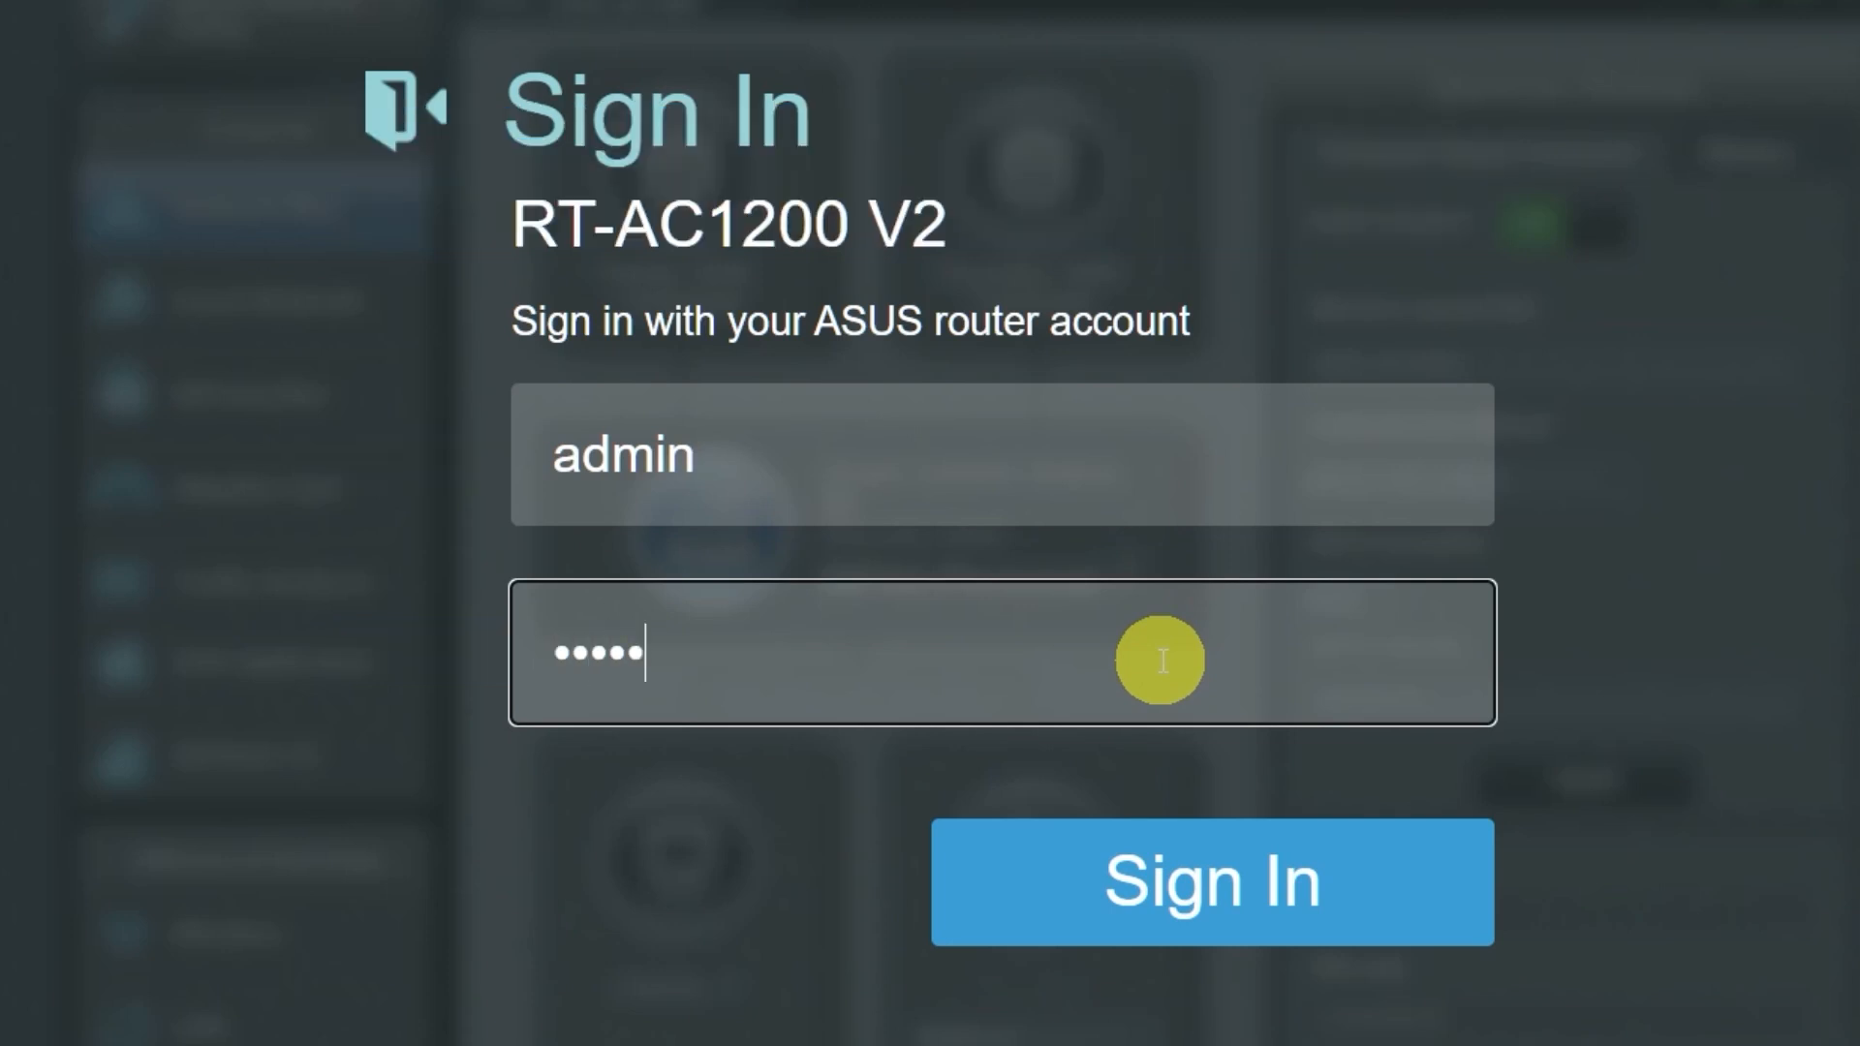
pyautogui.click(1191, 877)
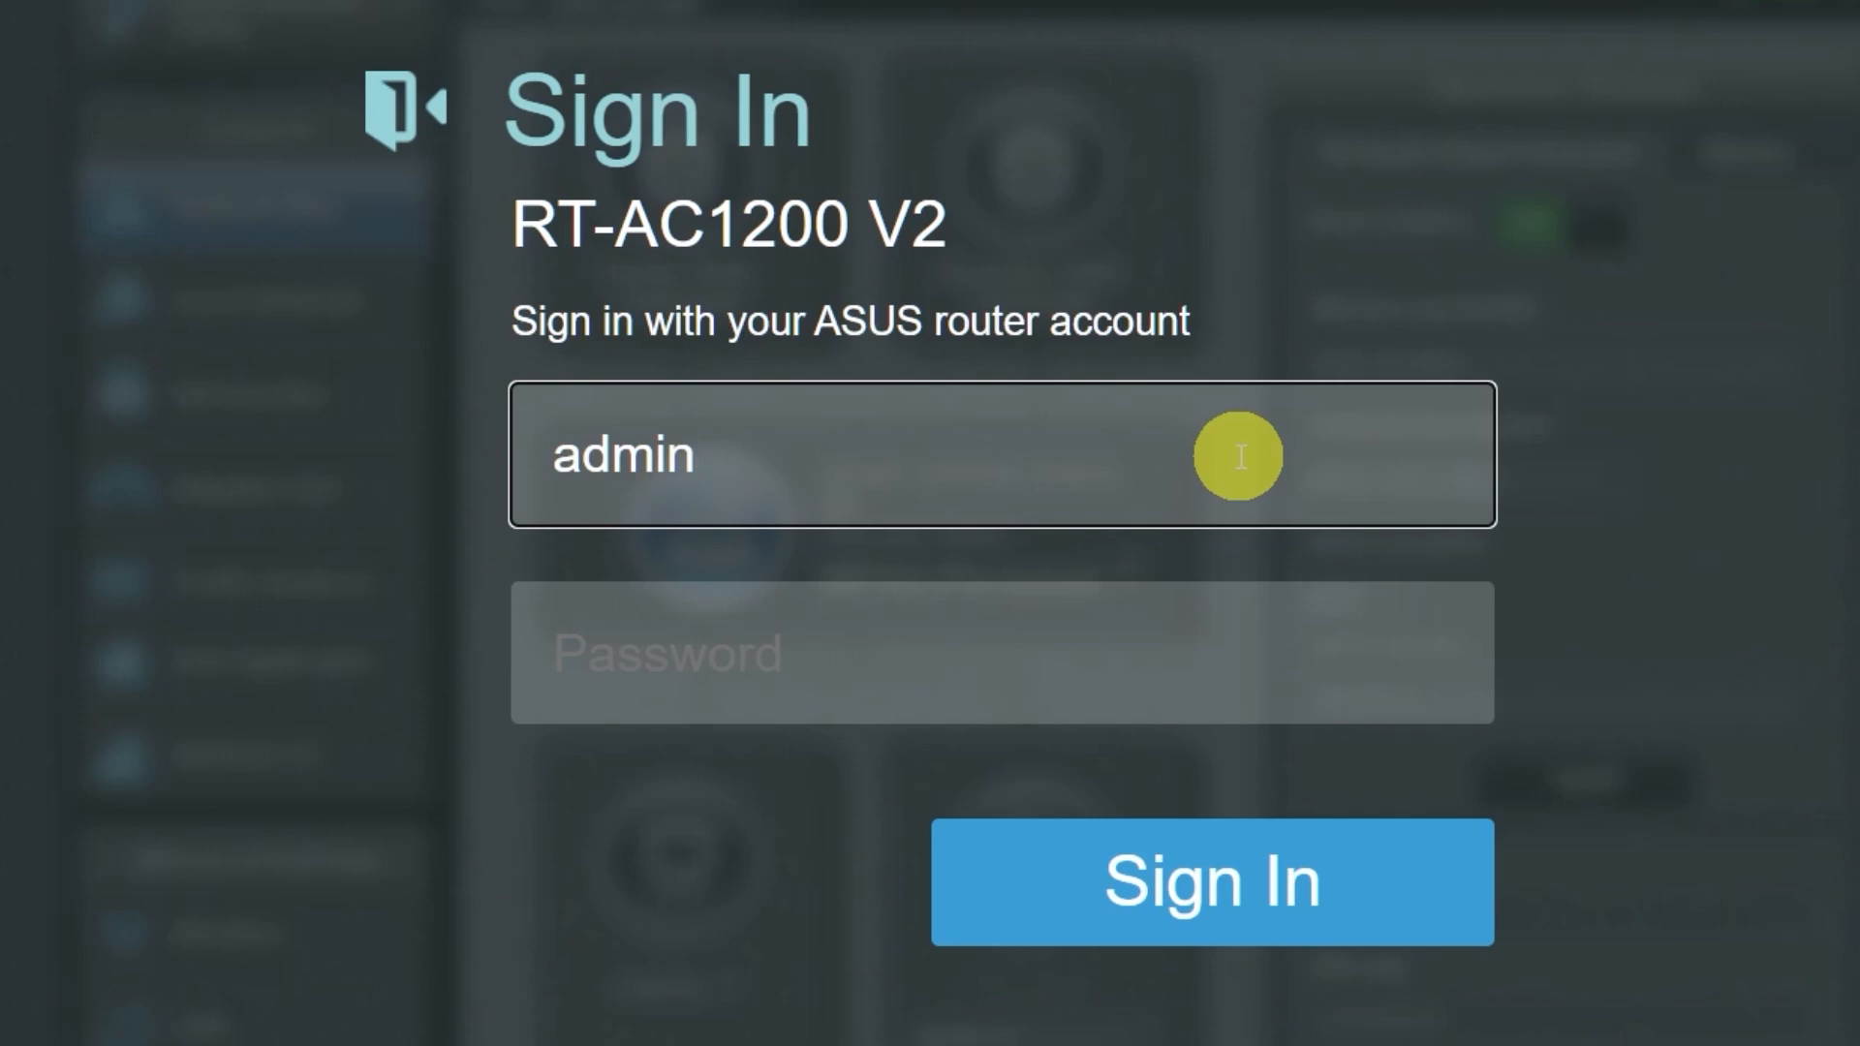
# After the factory reset, enter 'admin' in the Username field again
pyautogui.click(1158, 655)
pyautogui.write('admin')
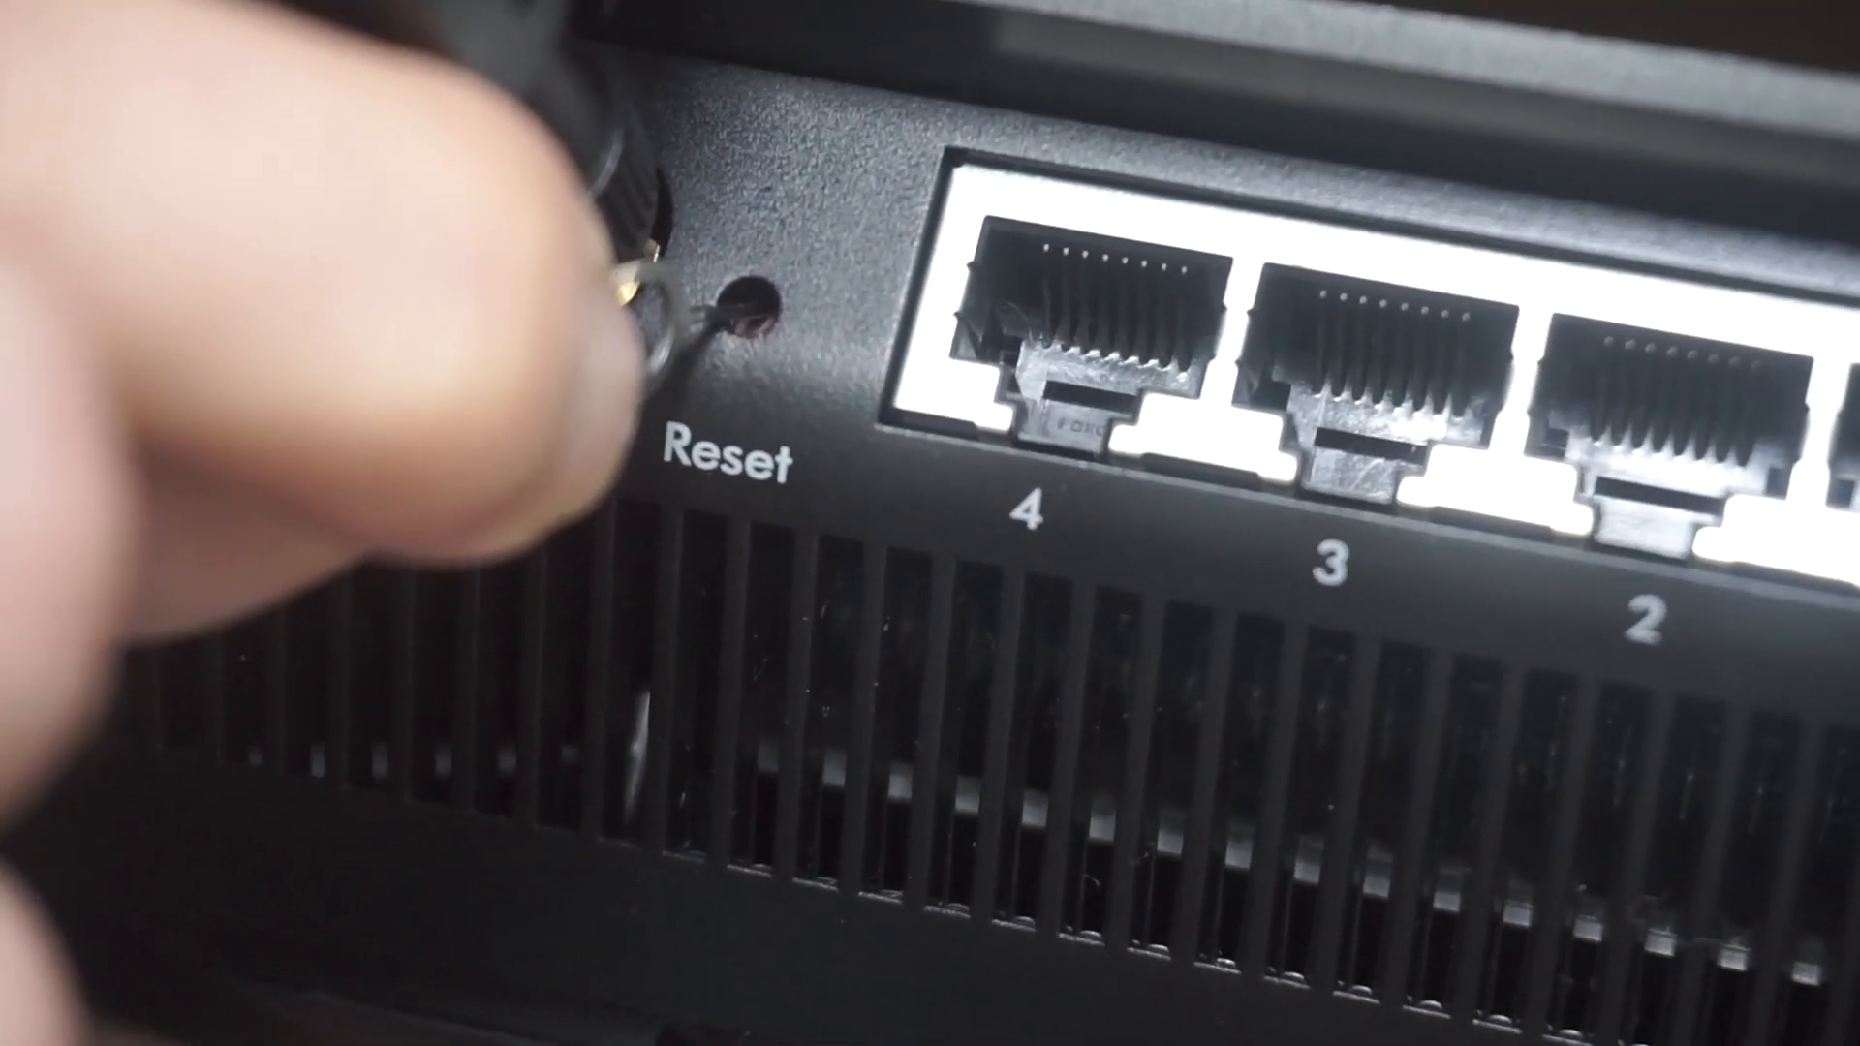
pyautogui.write('a')
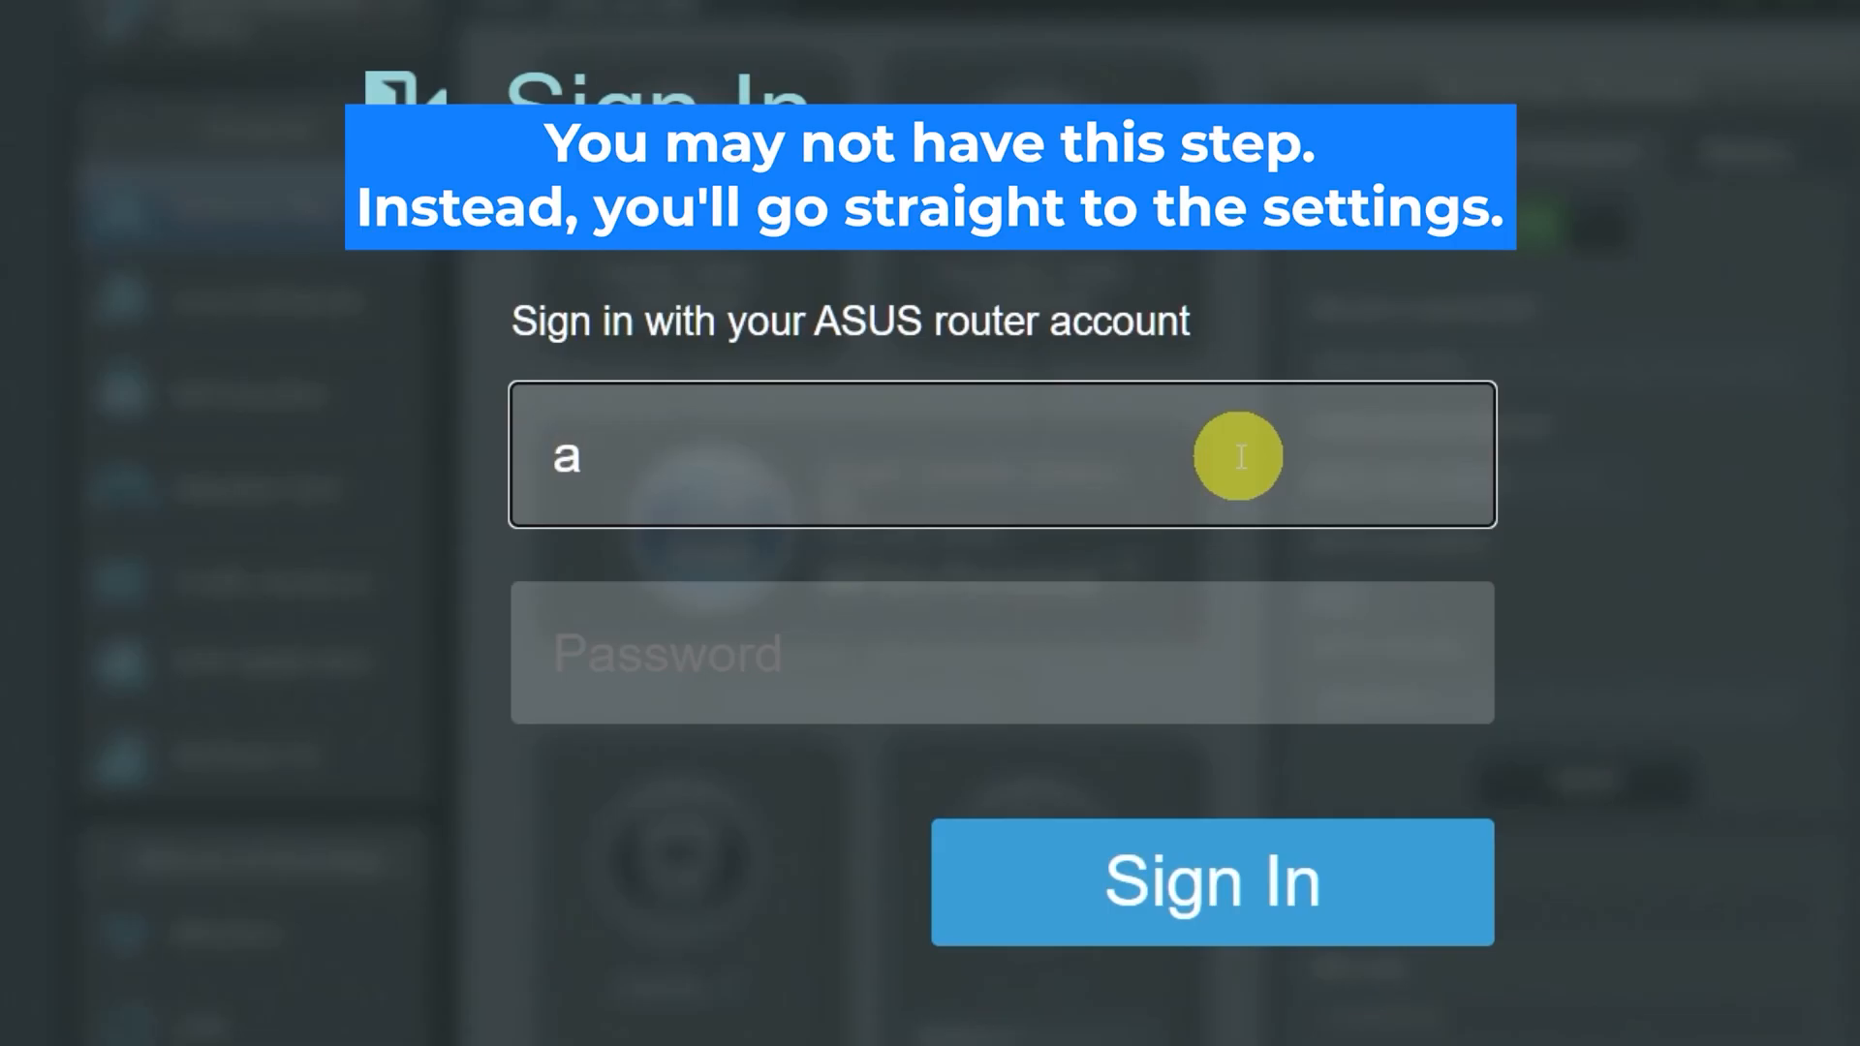
pyautogui.write('dmin')
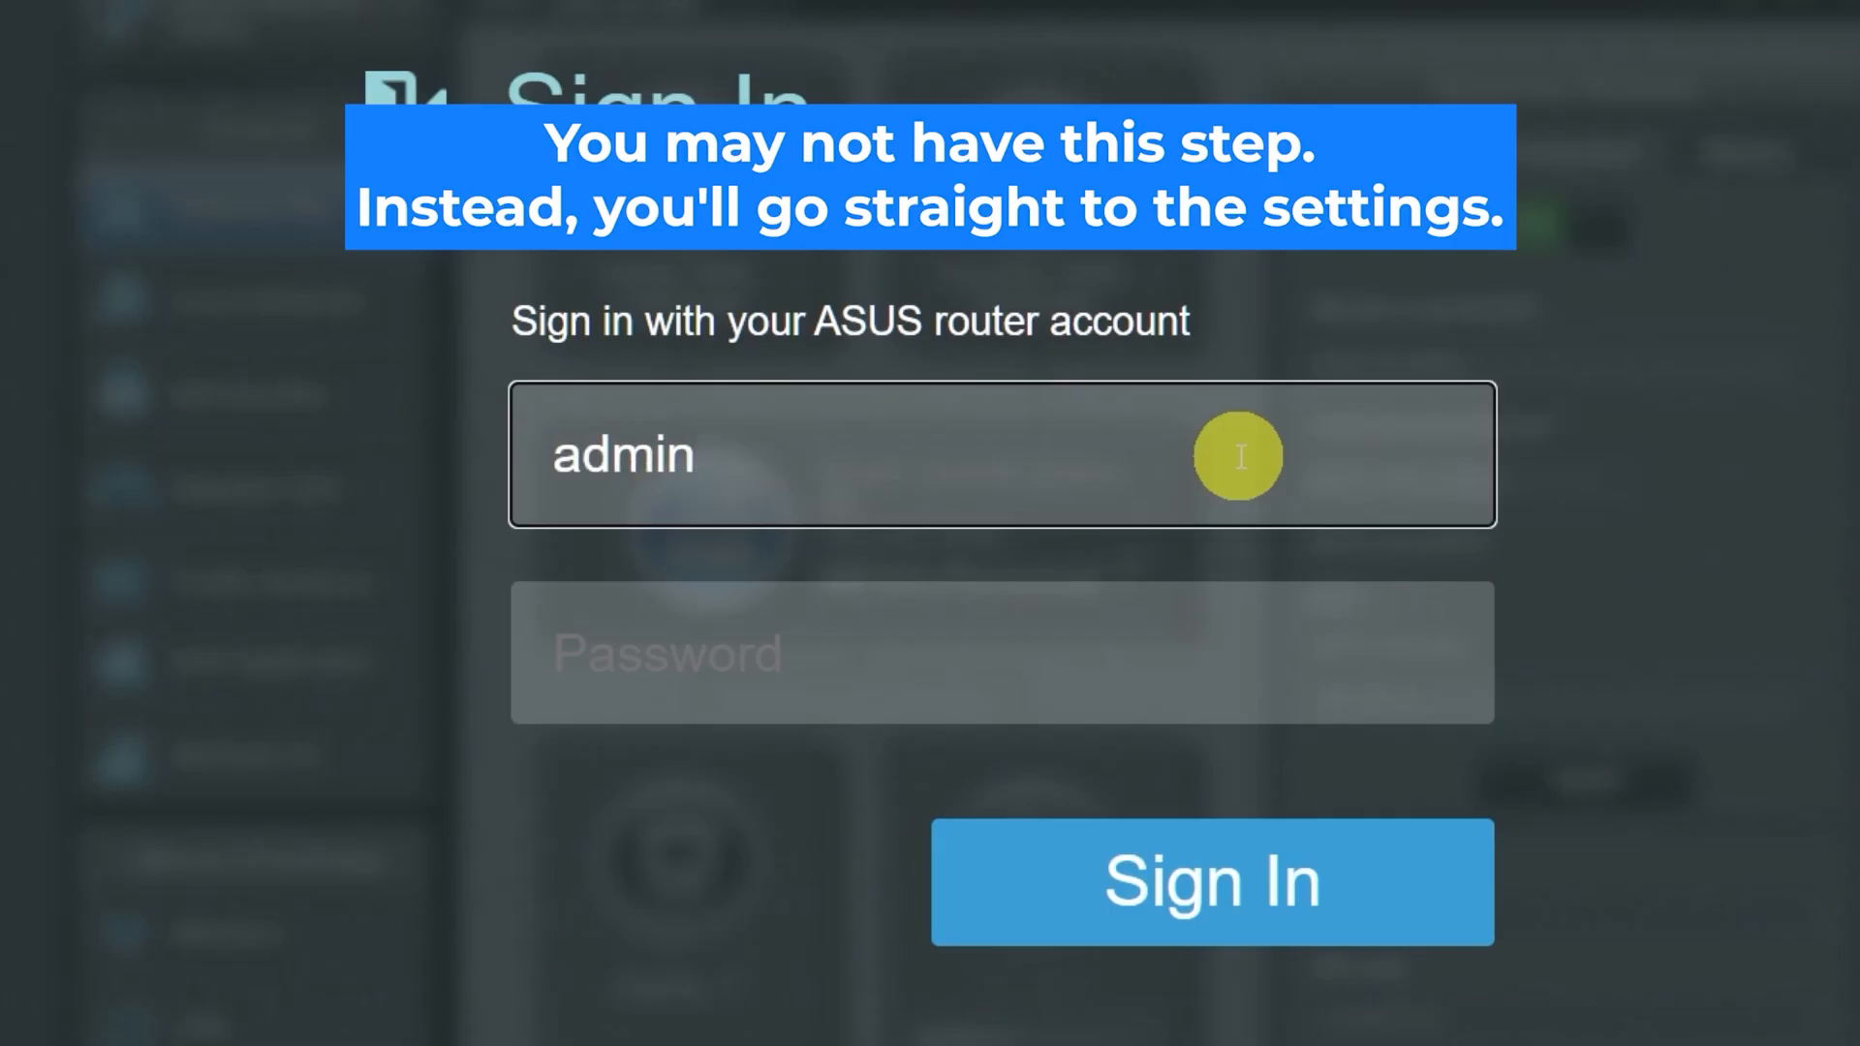
# Enter the default password and sign in to reach the login-password change page
pyautogui.click(1162, 660)
pyautogui.write('admin')
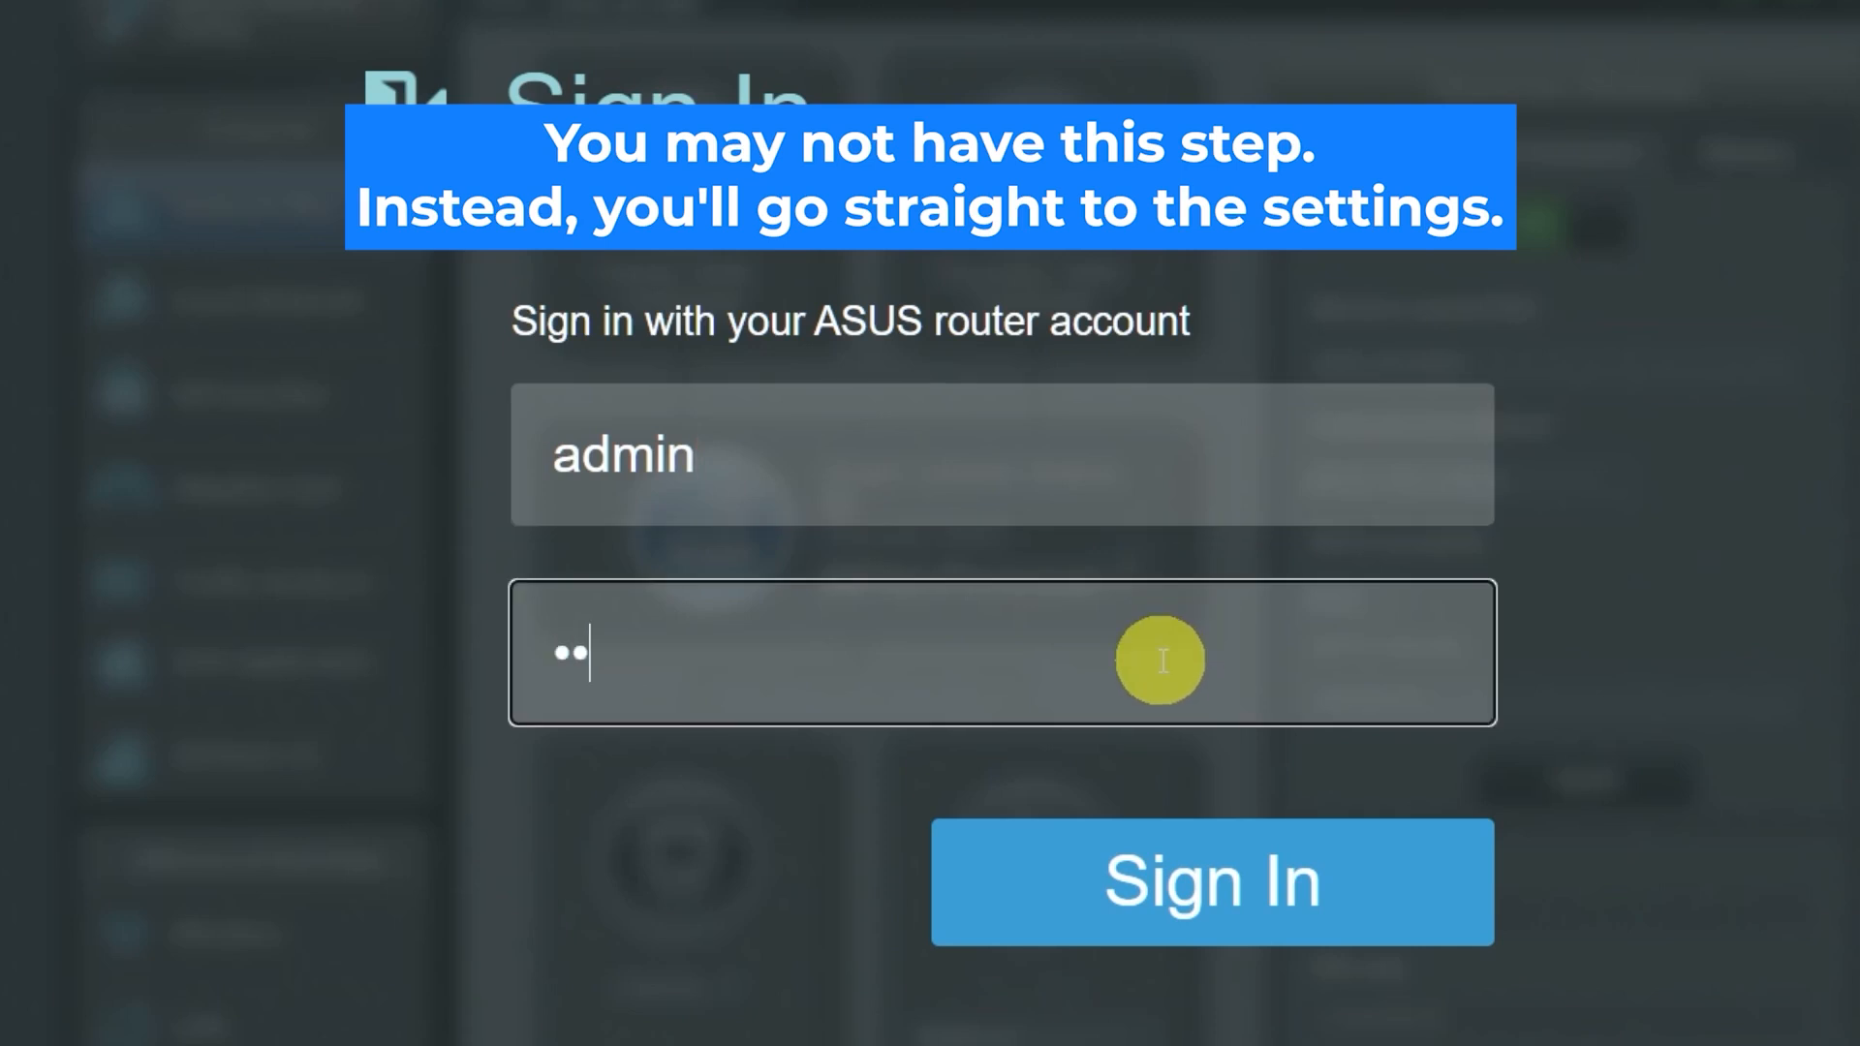
pyautogui.click(1191, 880)
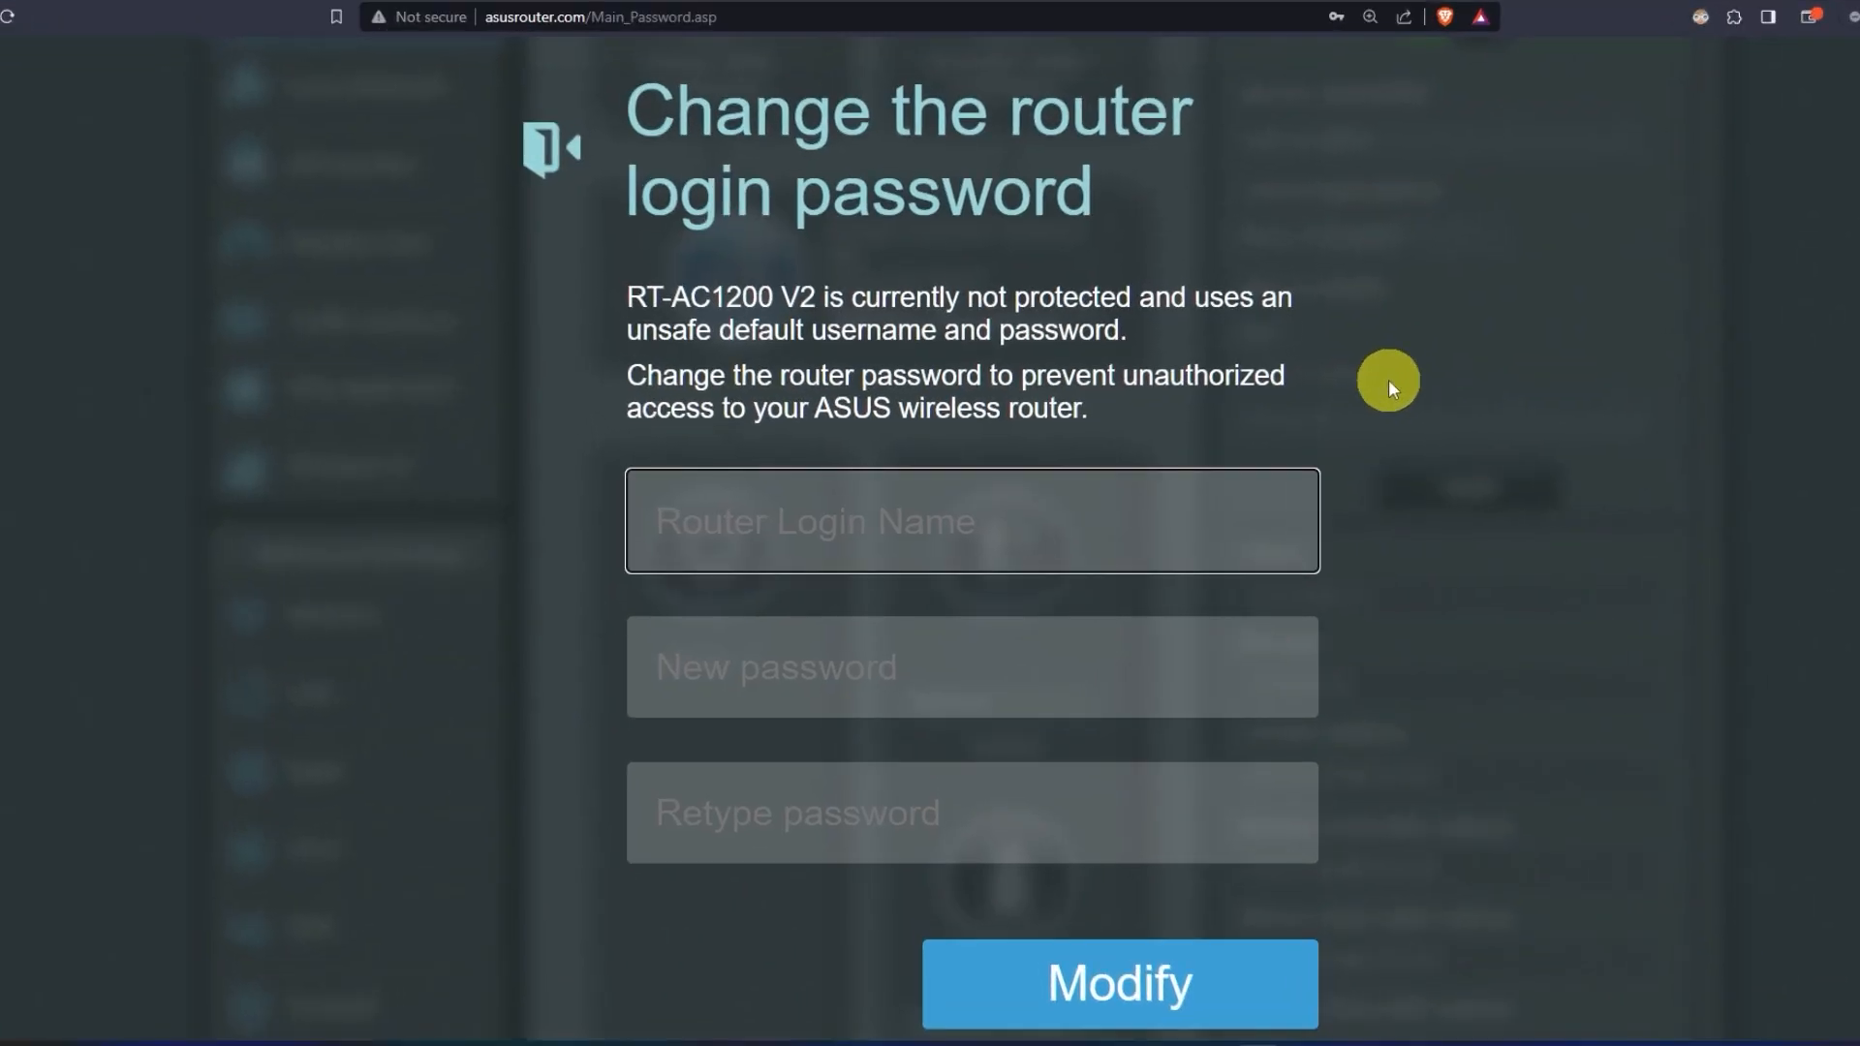
# Set the router login name to 'asus' with a new confirmed password and save it
pyautogui.write('asus')
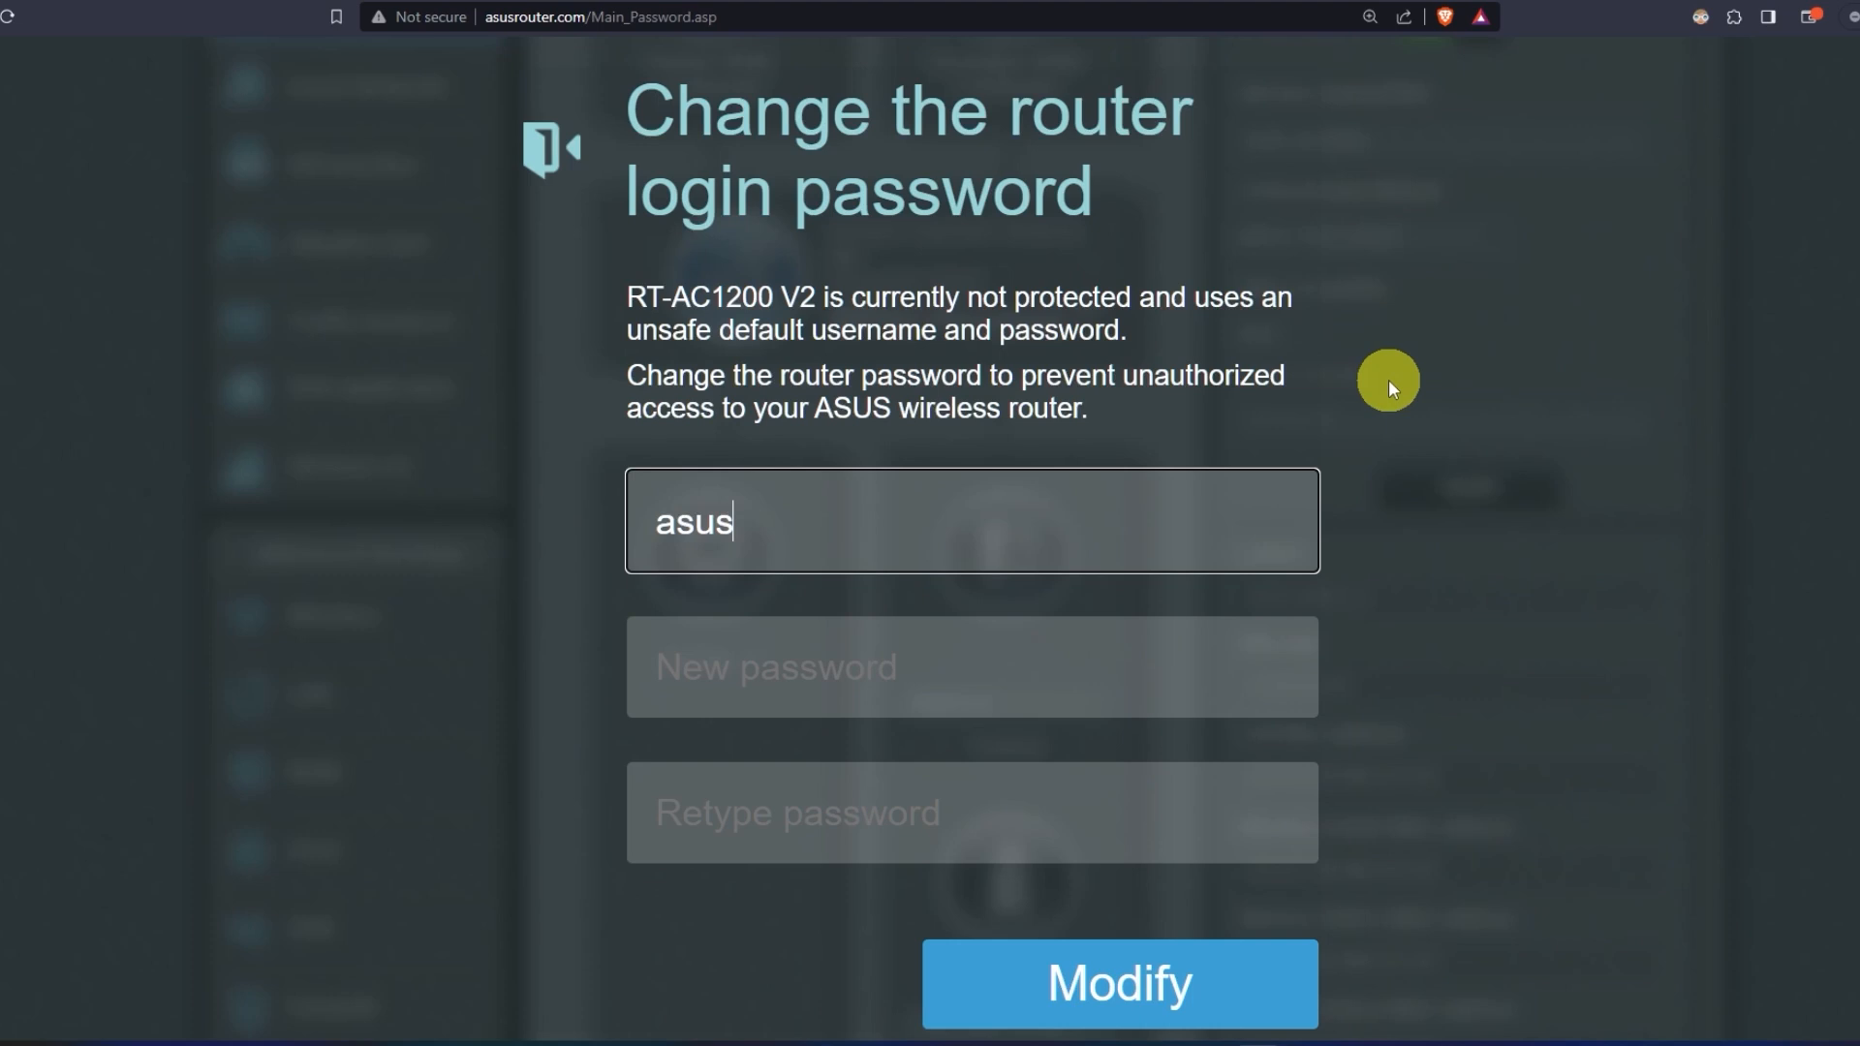
pyautogui.click(1010, 663)
pyautogui.write('••••••••••')
pyautogui.click(1006, 823)
pyautogui.write('••••••••••')
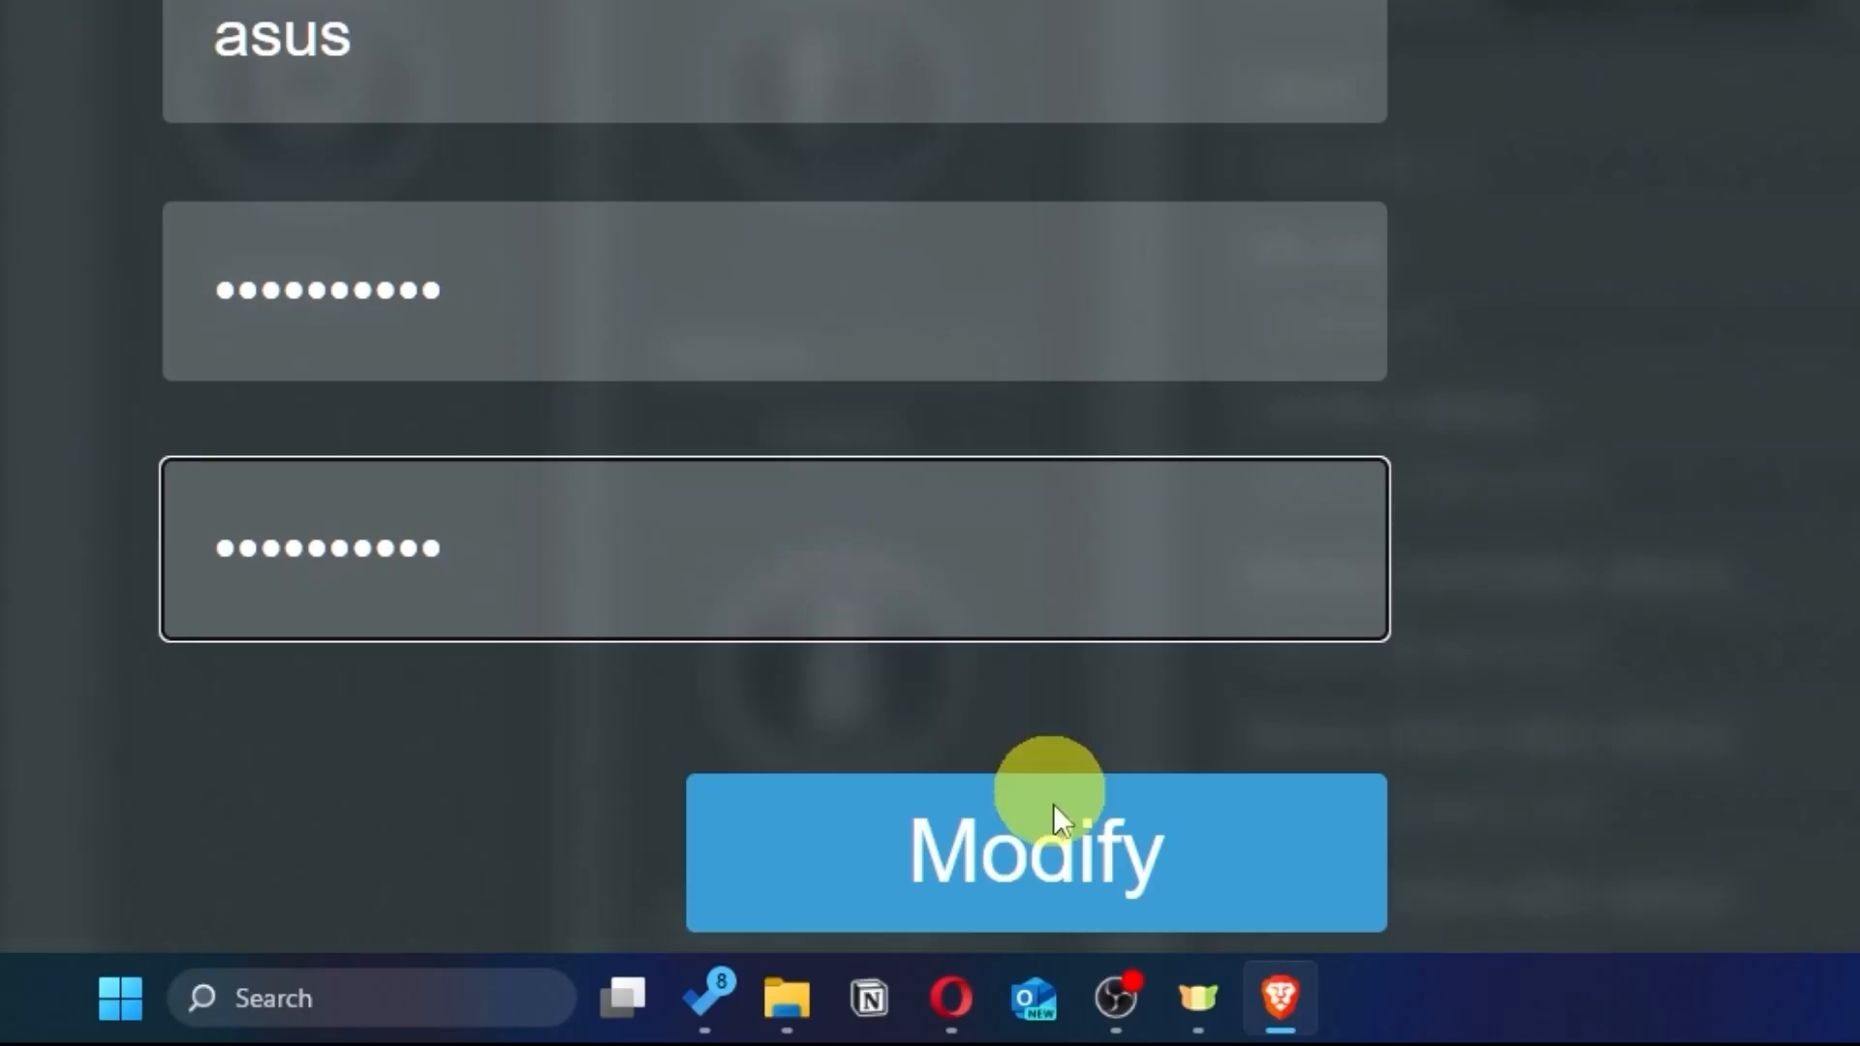
pyautogui.click(1191, 876)
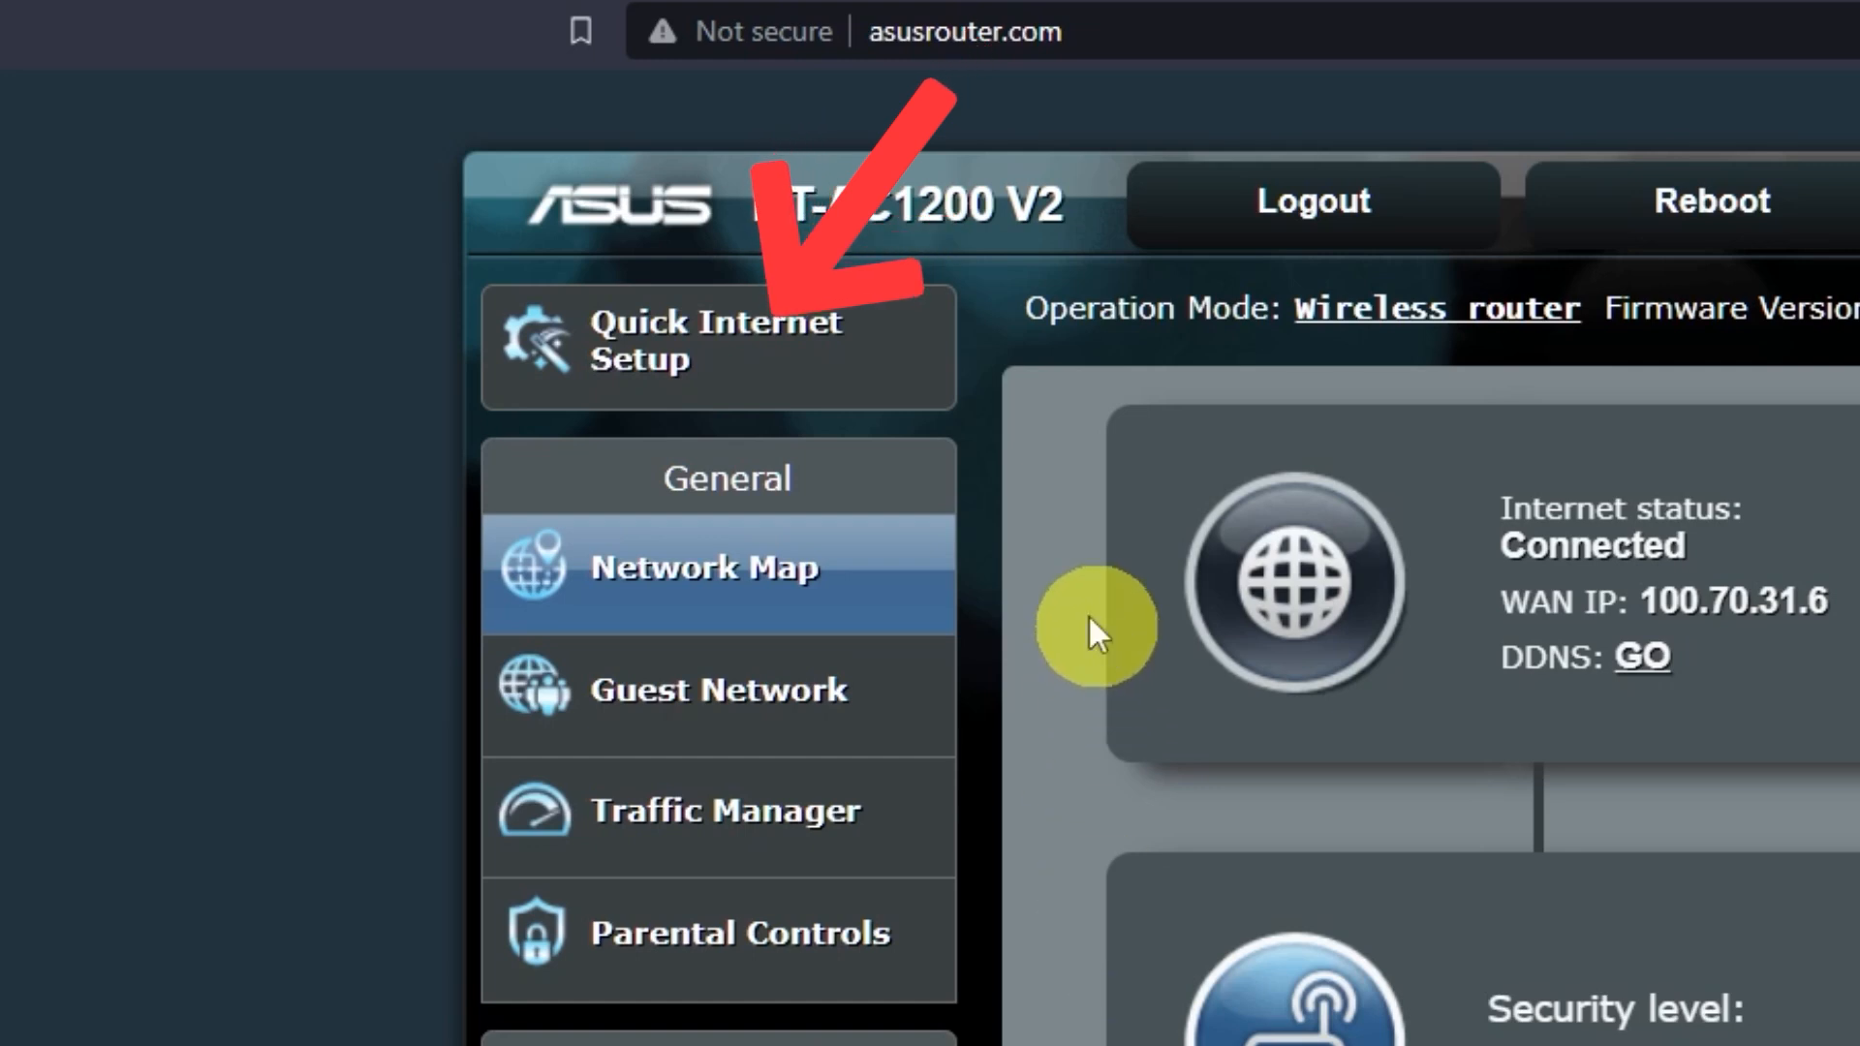
# Start quick internet setup, reveal both band passwords, and decline keeping previous wireless settings
pyautogui.click(821, 384)
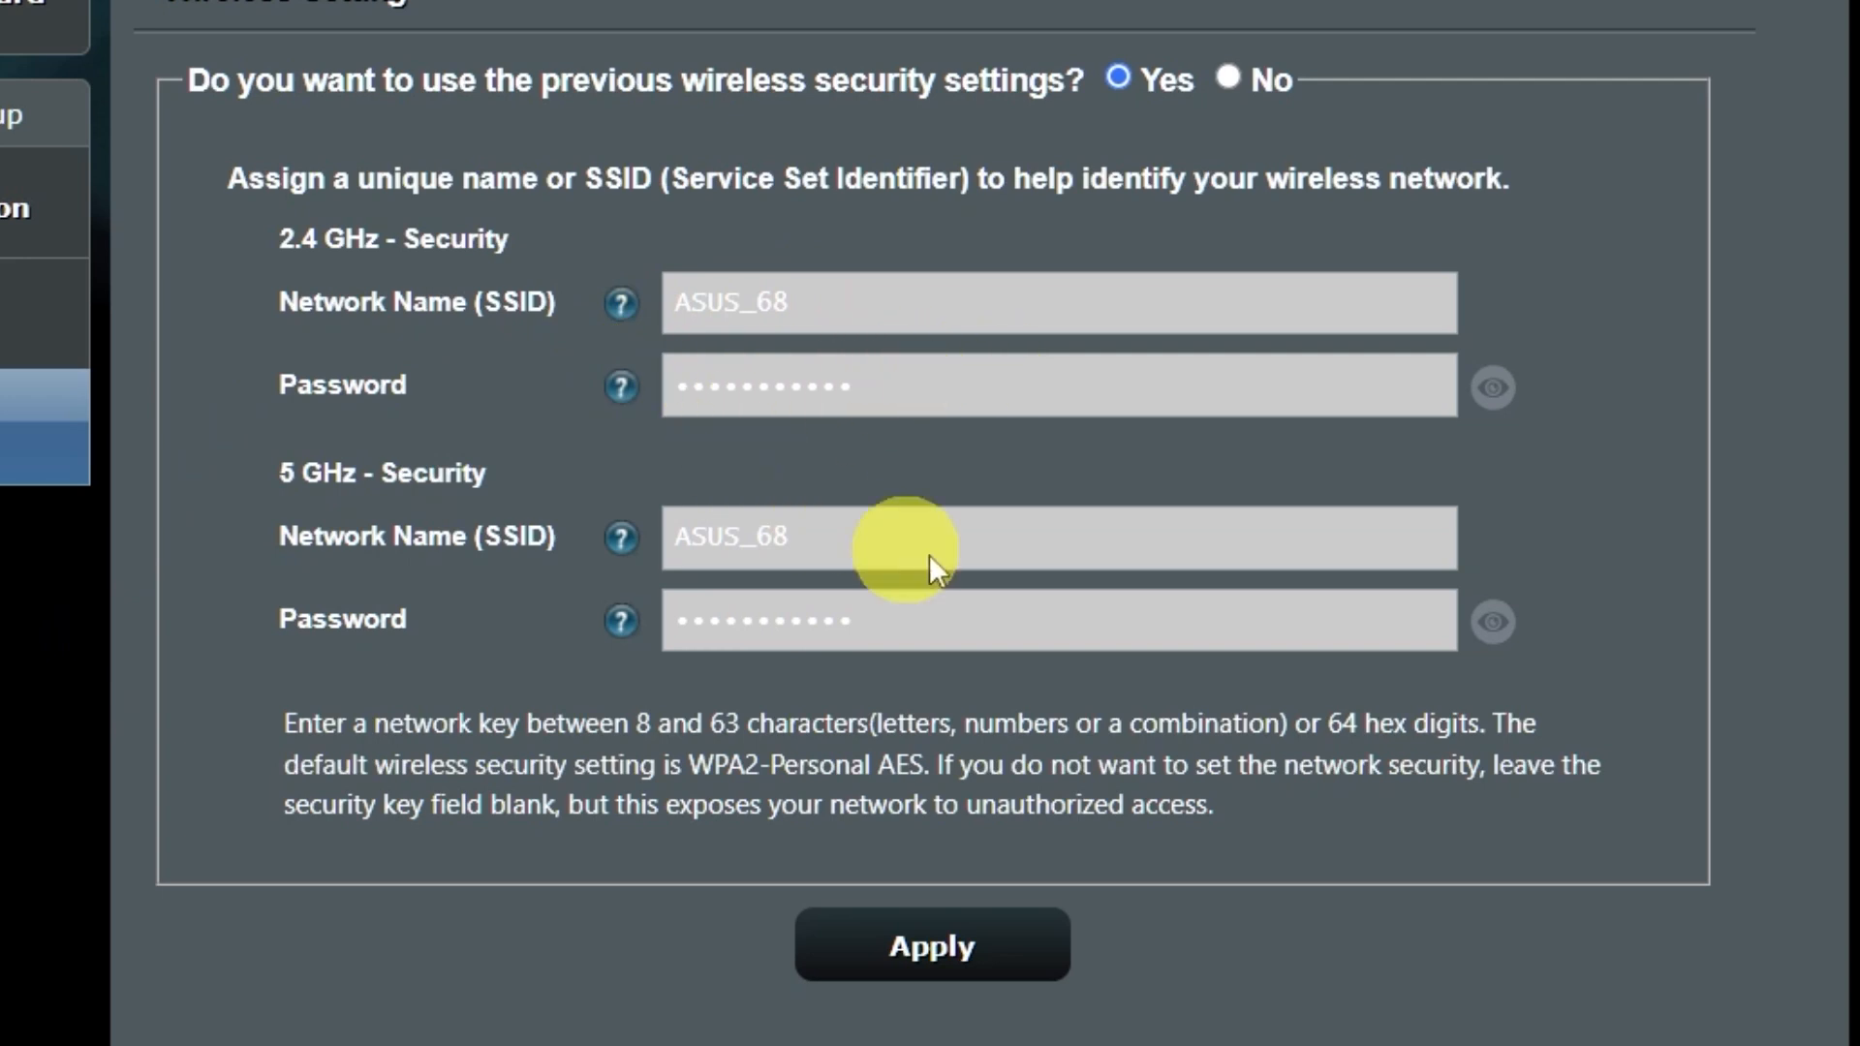
pyautogui.click(1493, 623)
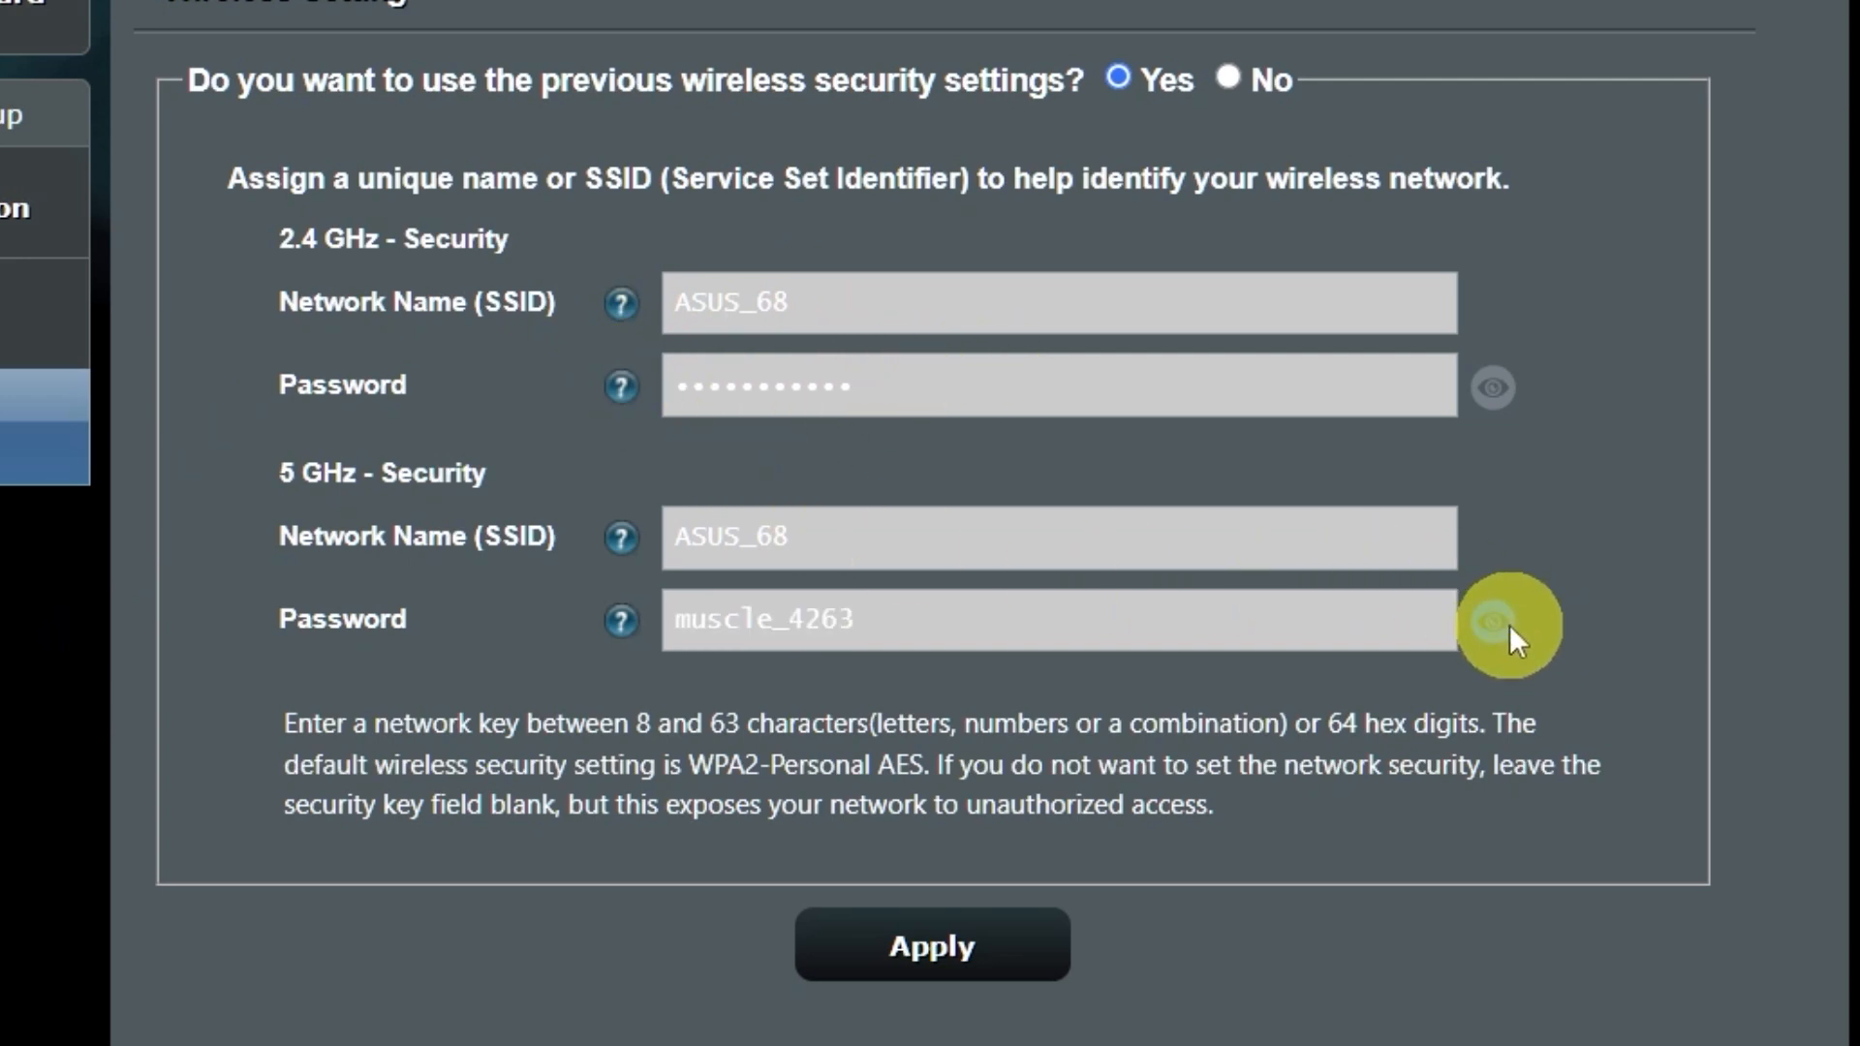
pyautogui.click(1484, 405)
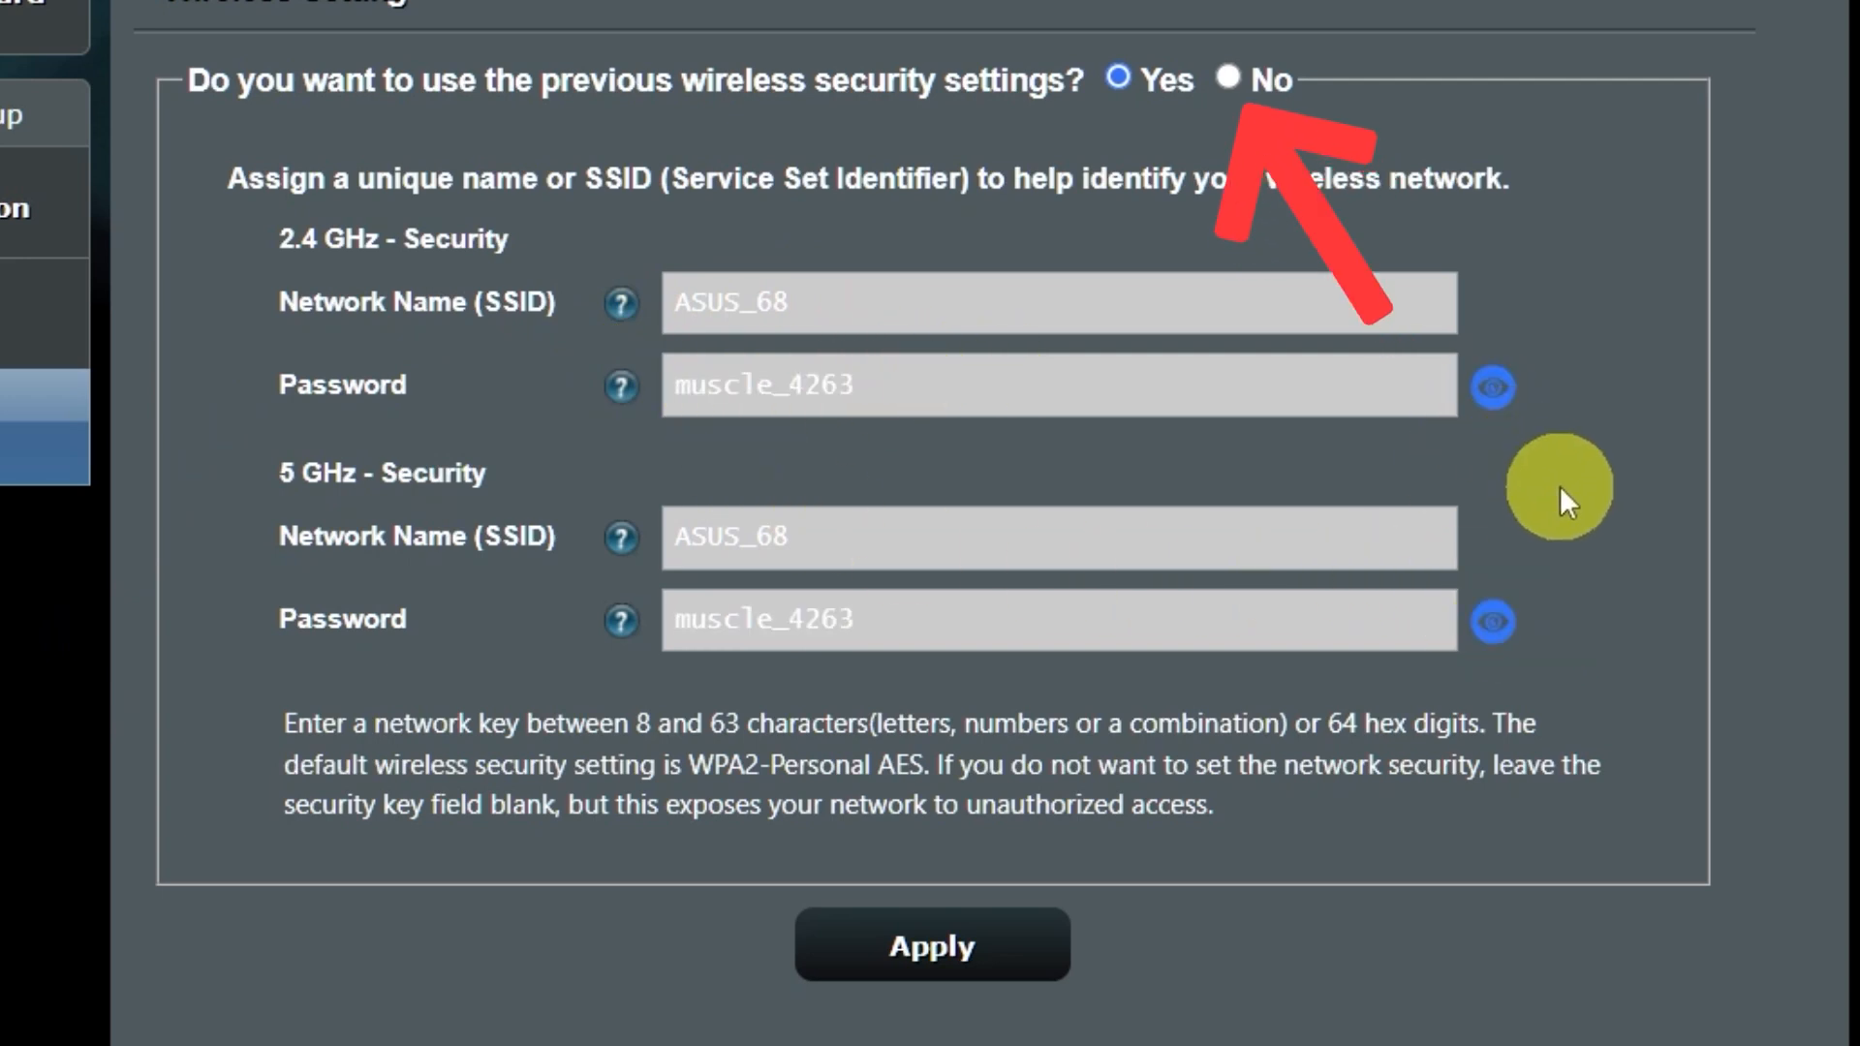
pyautogui.click(1230, 79)
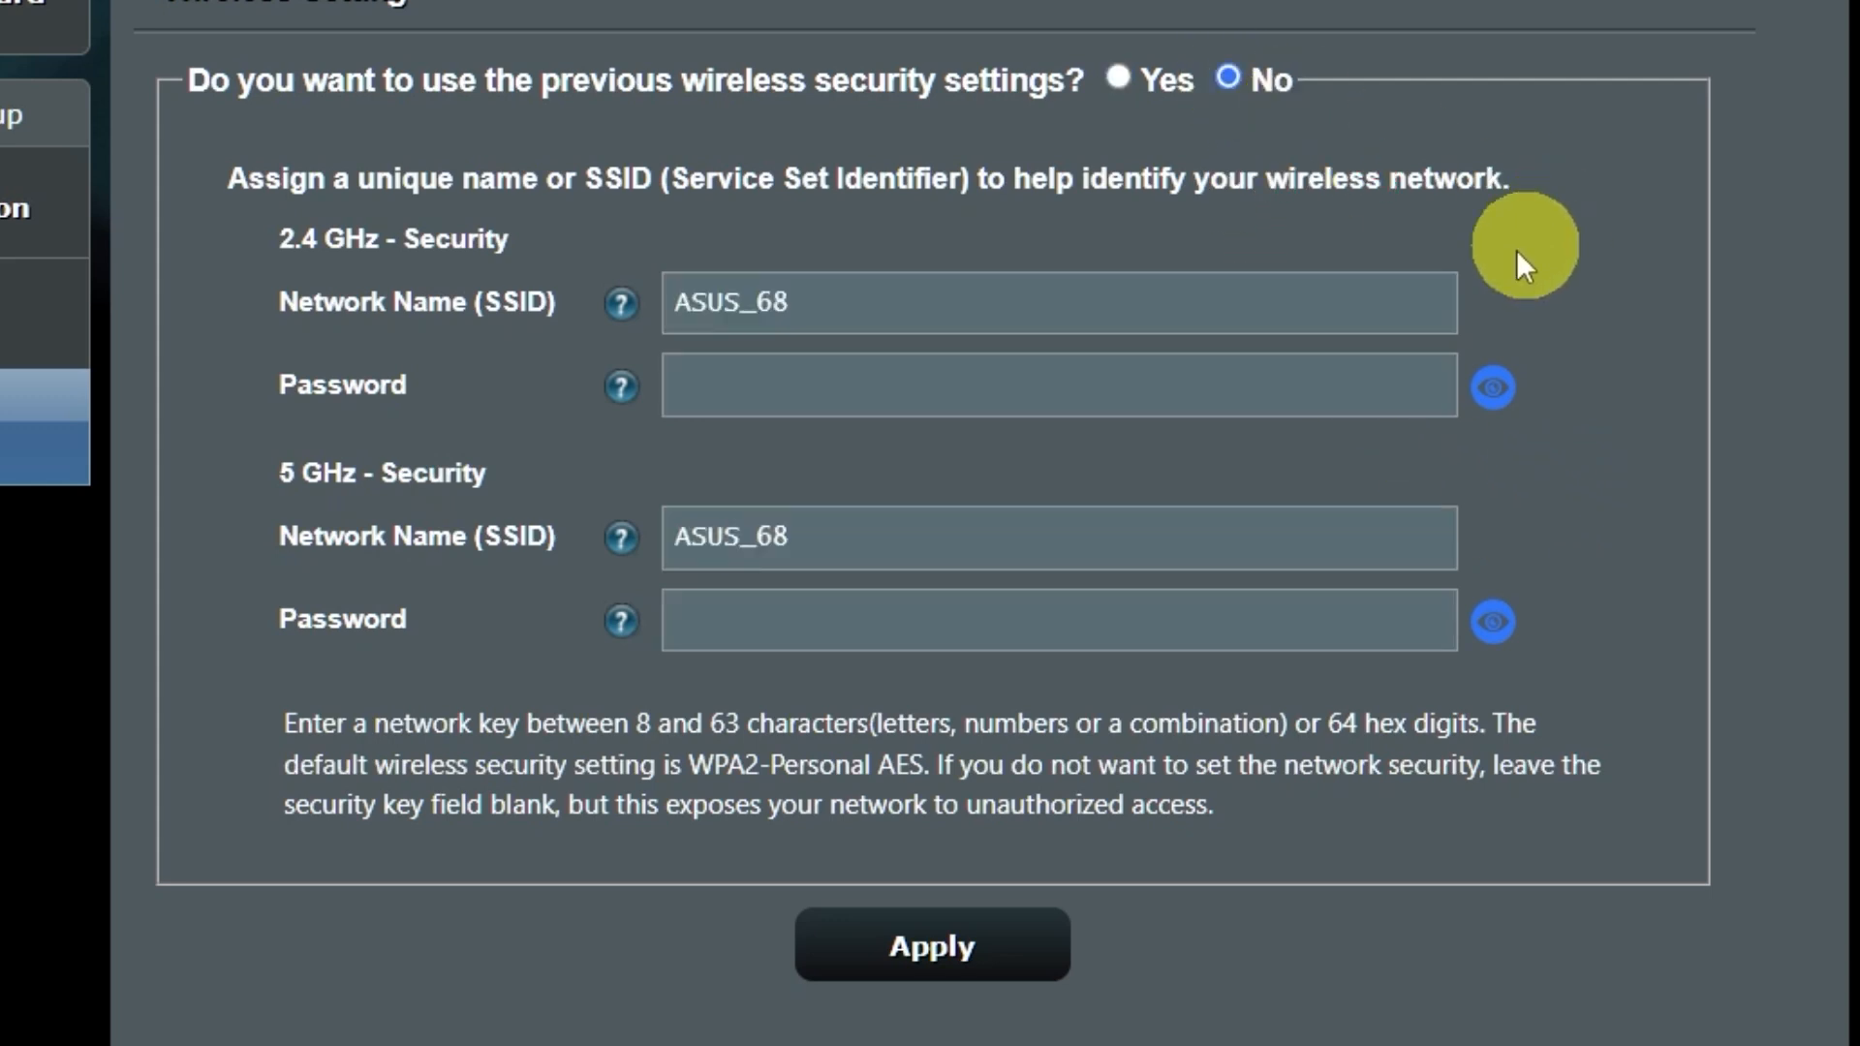
# Enter a new Wi-Fi password, apply it, and accept the weak-password warning
pyautogui.click(1109, 392)
pyautogui.write('1234567')
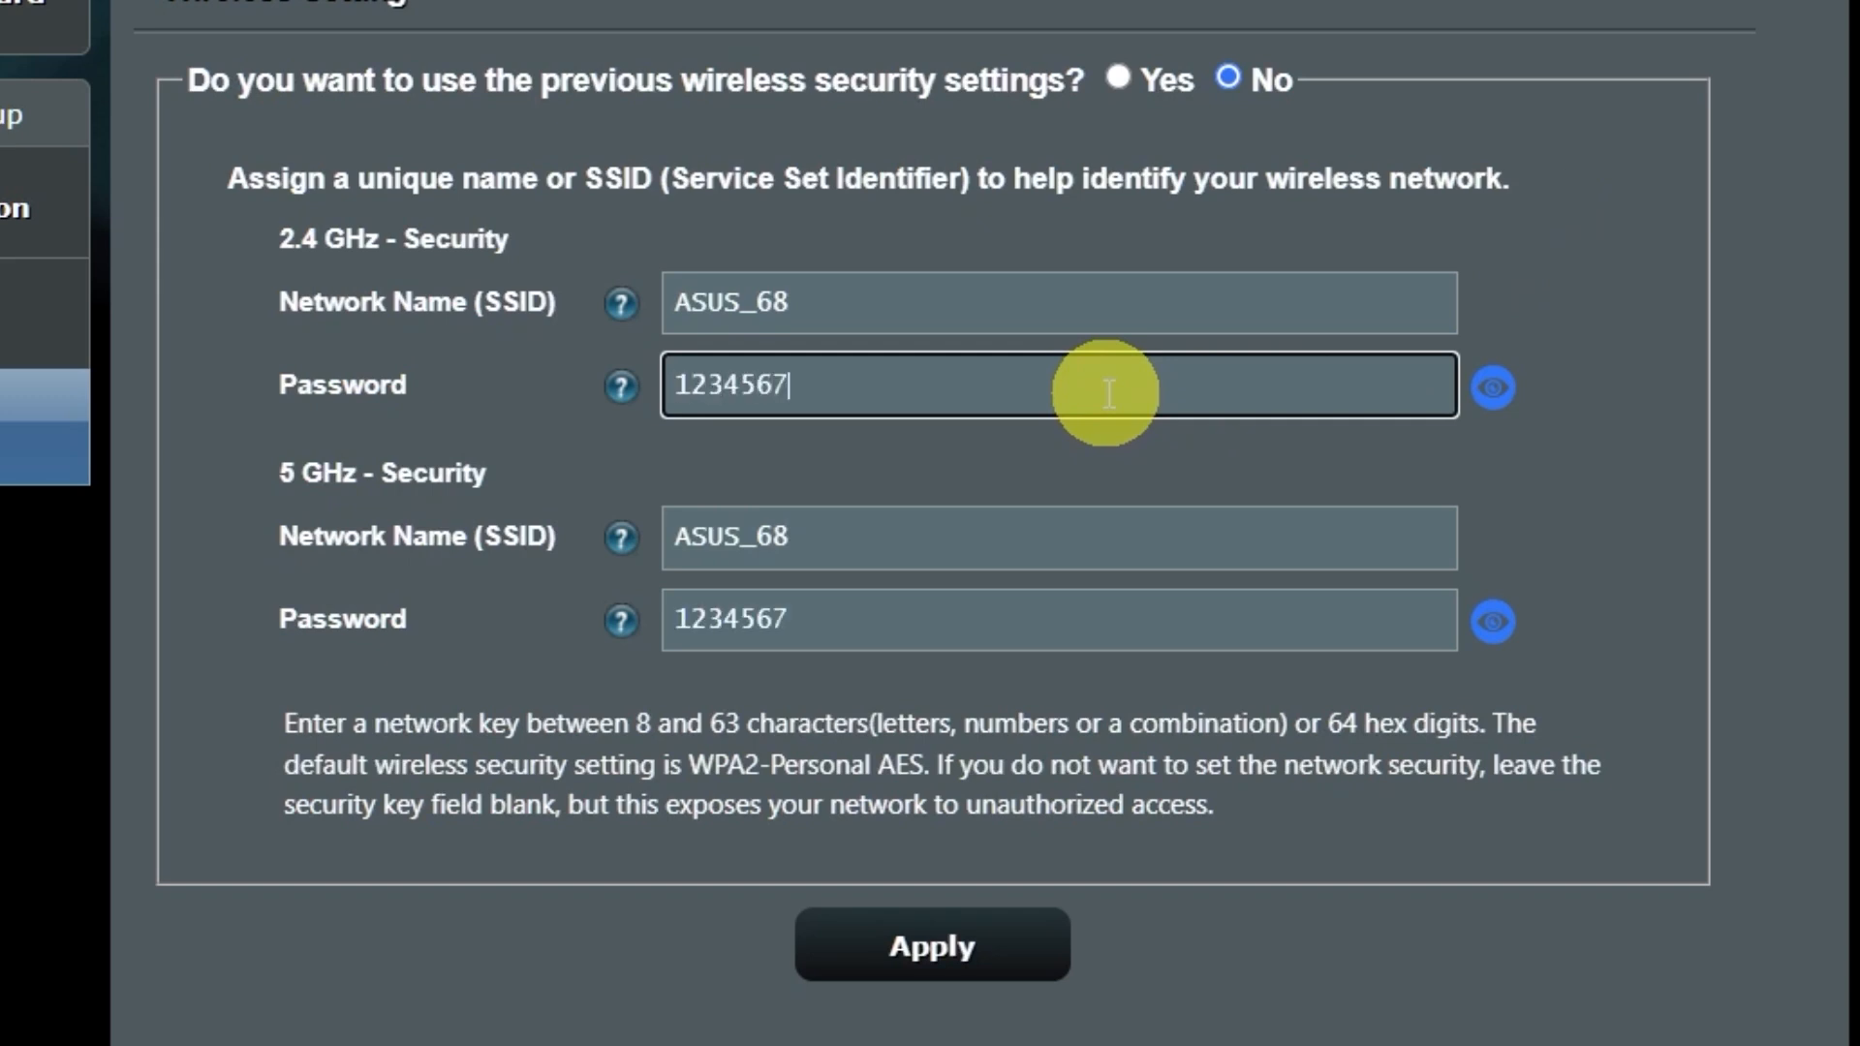
pyautogui.write('89')
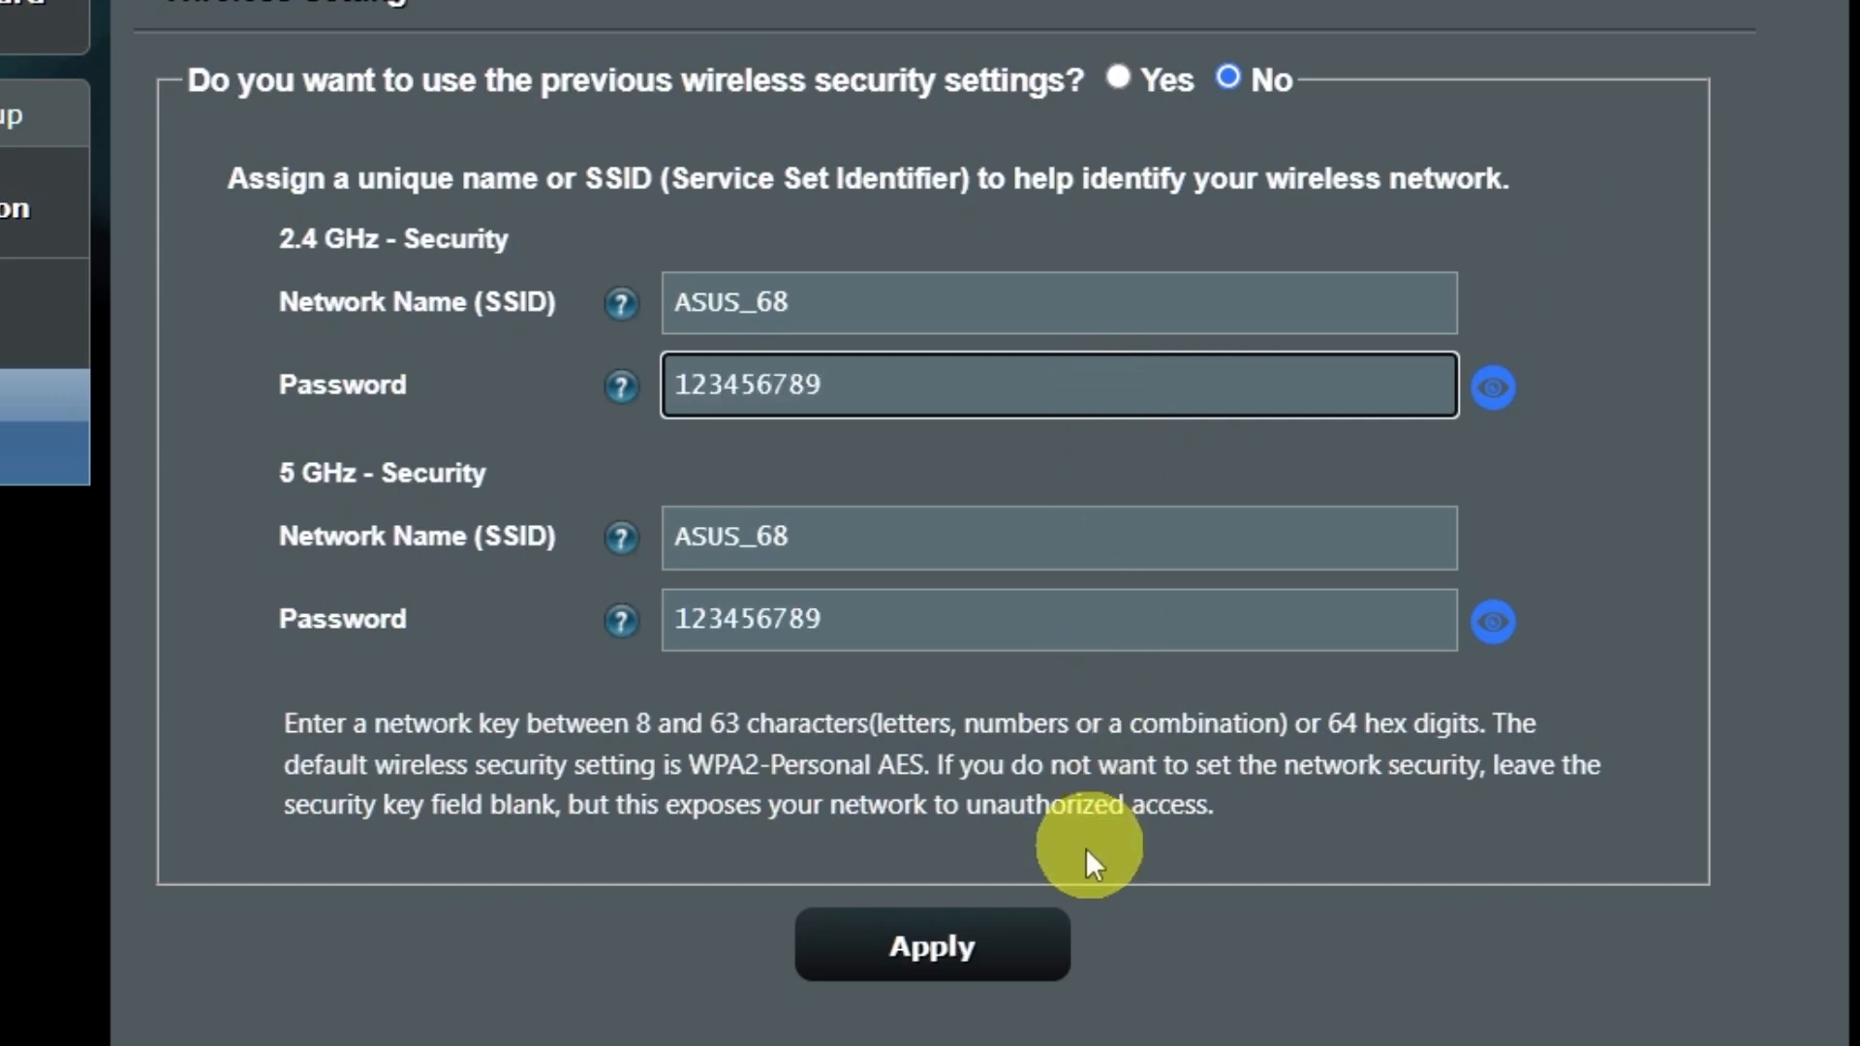
pyautogui.click(978, 948)
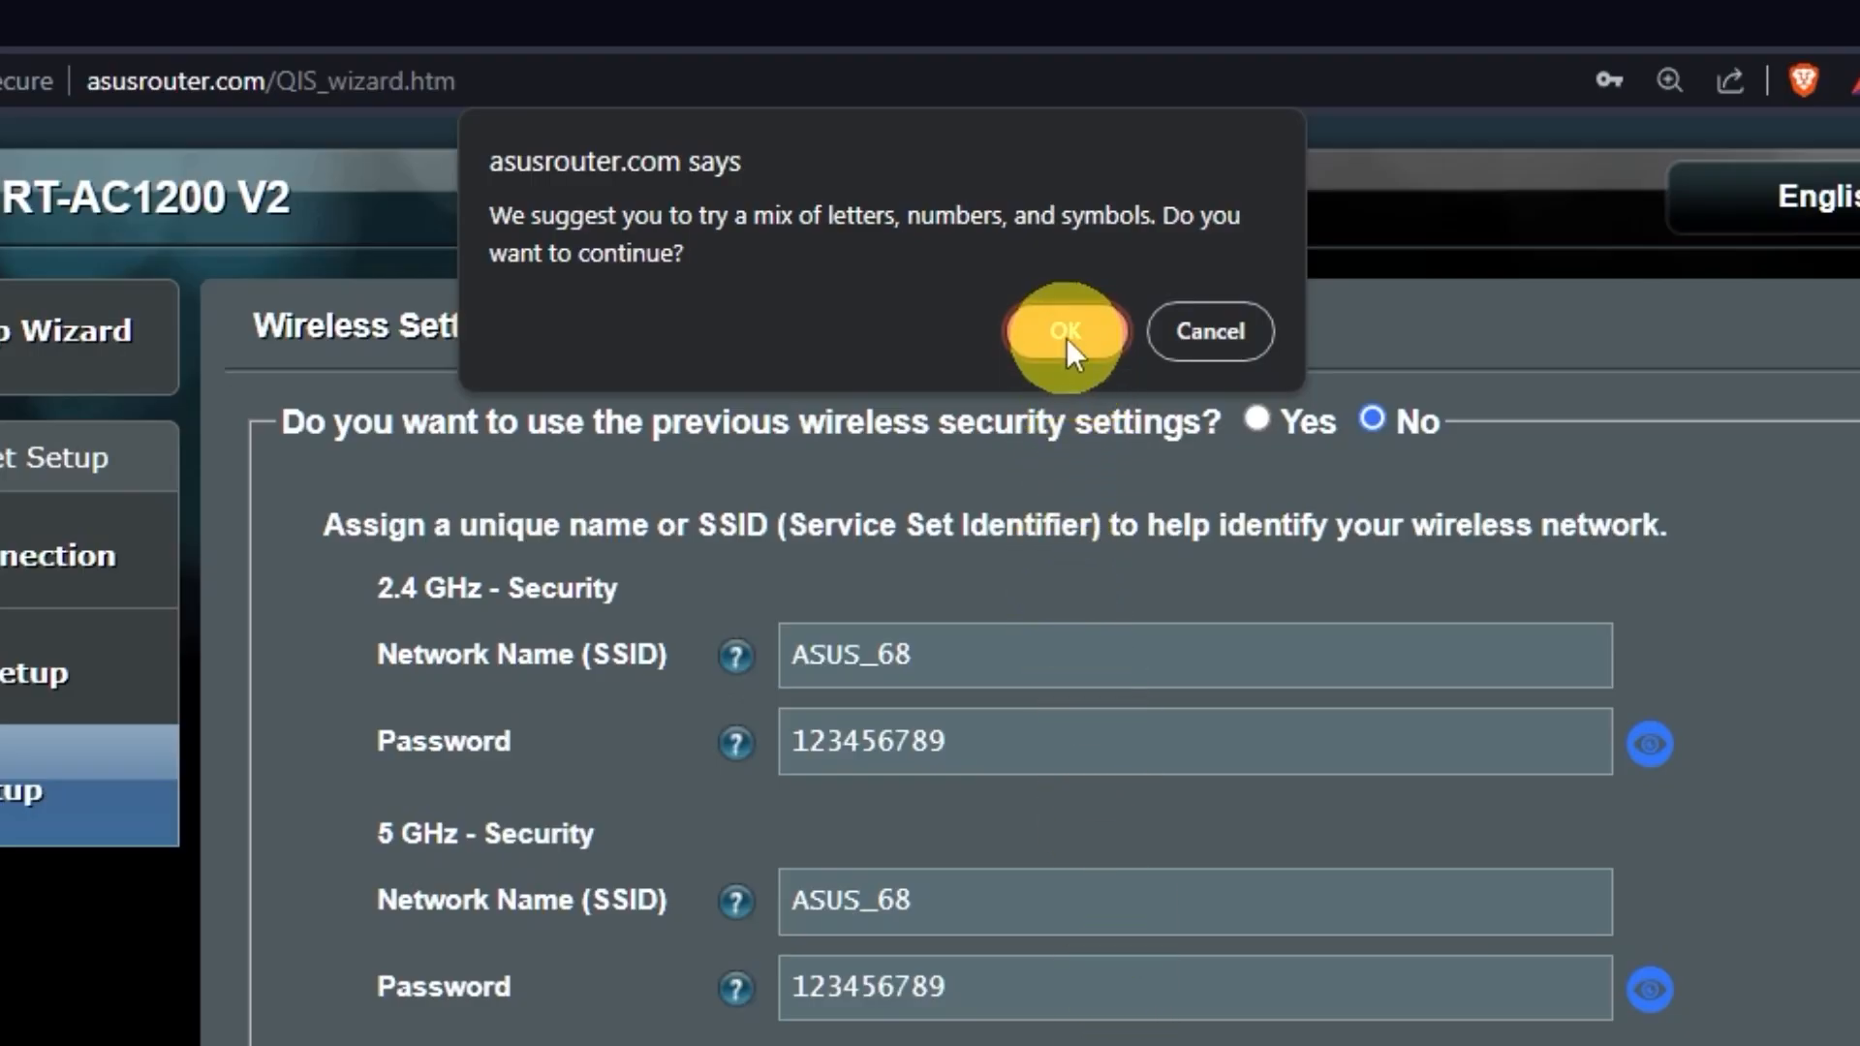
pyautogui.click(1096, 333)
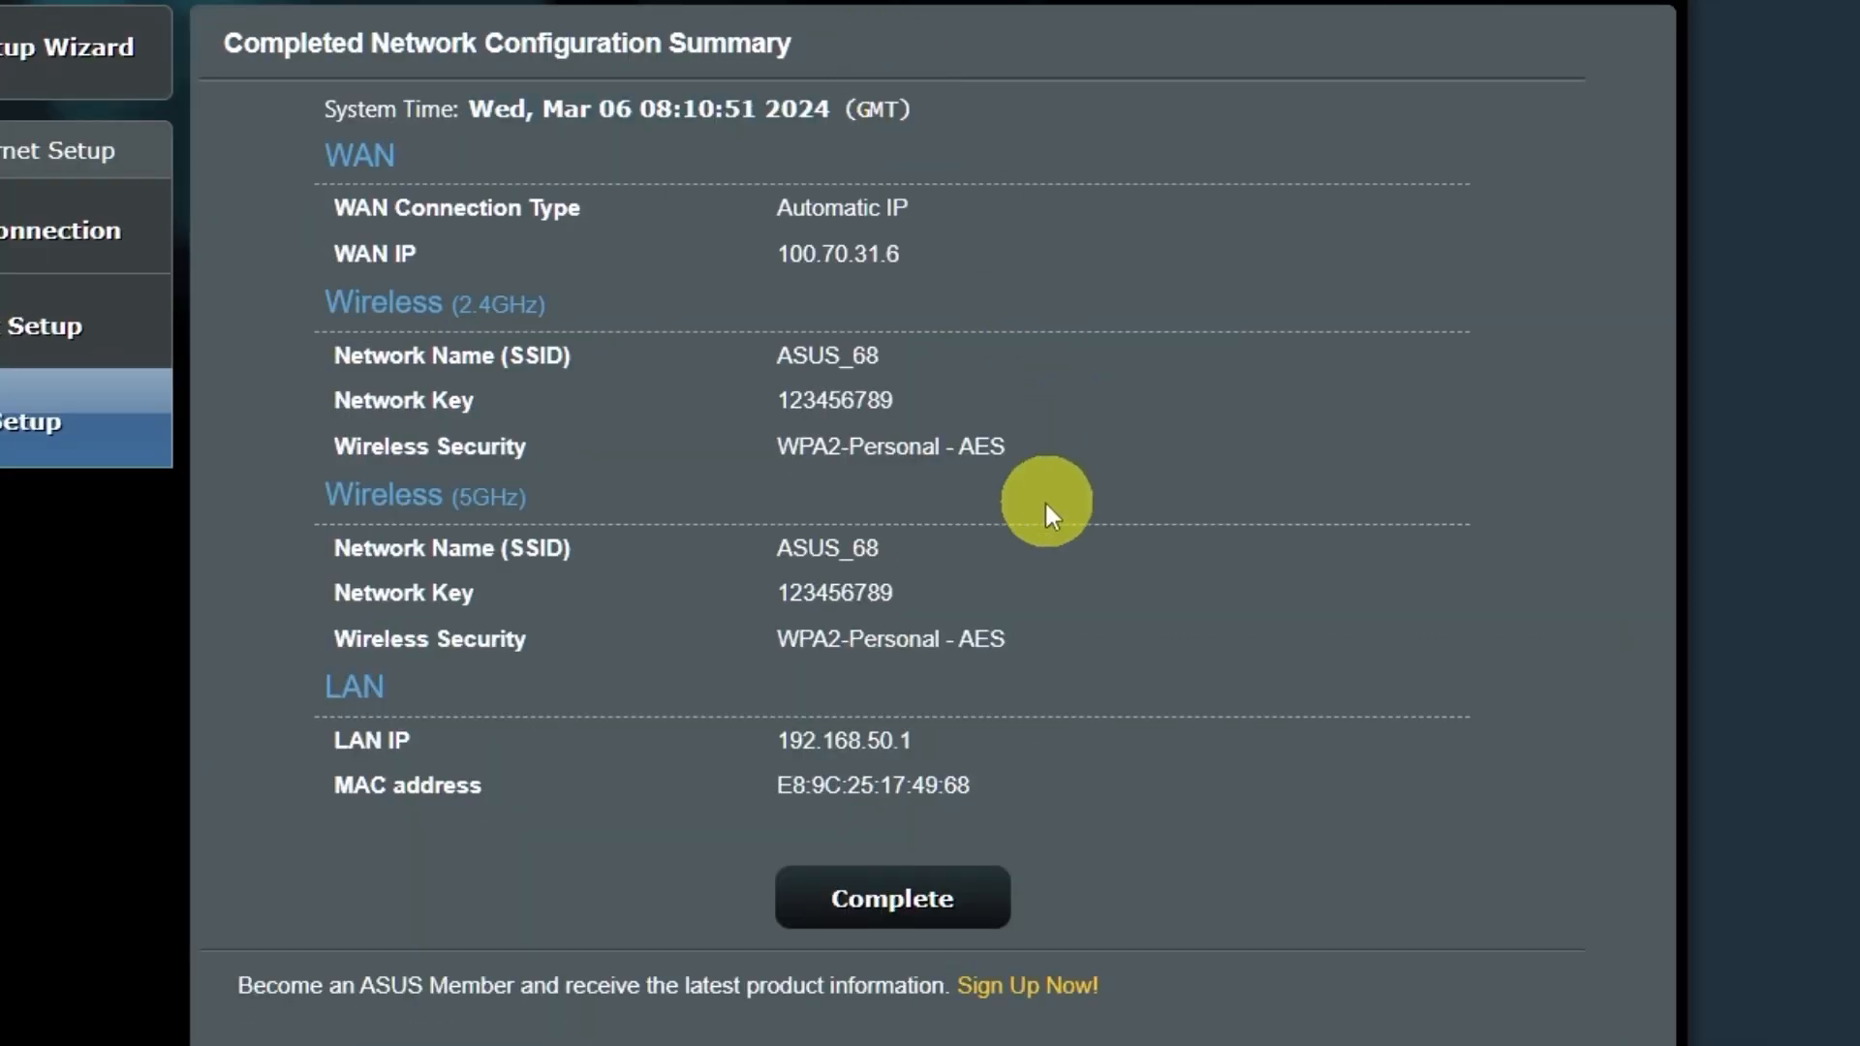
# Complete the wizard to apply the ASUS_68 WPA2-Personal configuration
pyautogui.click(922, 899)
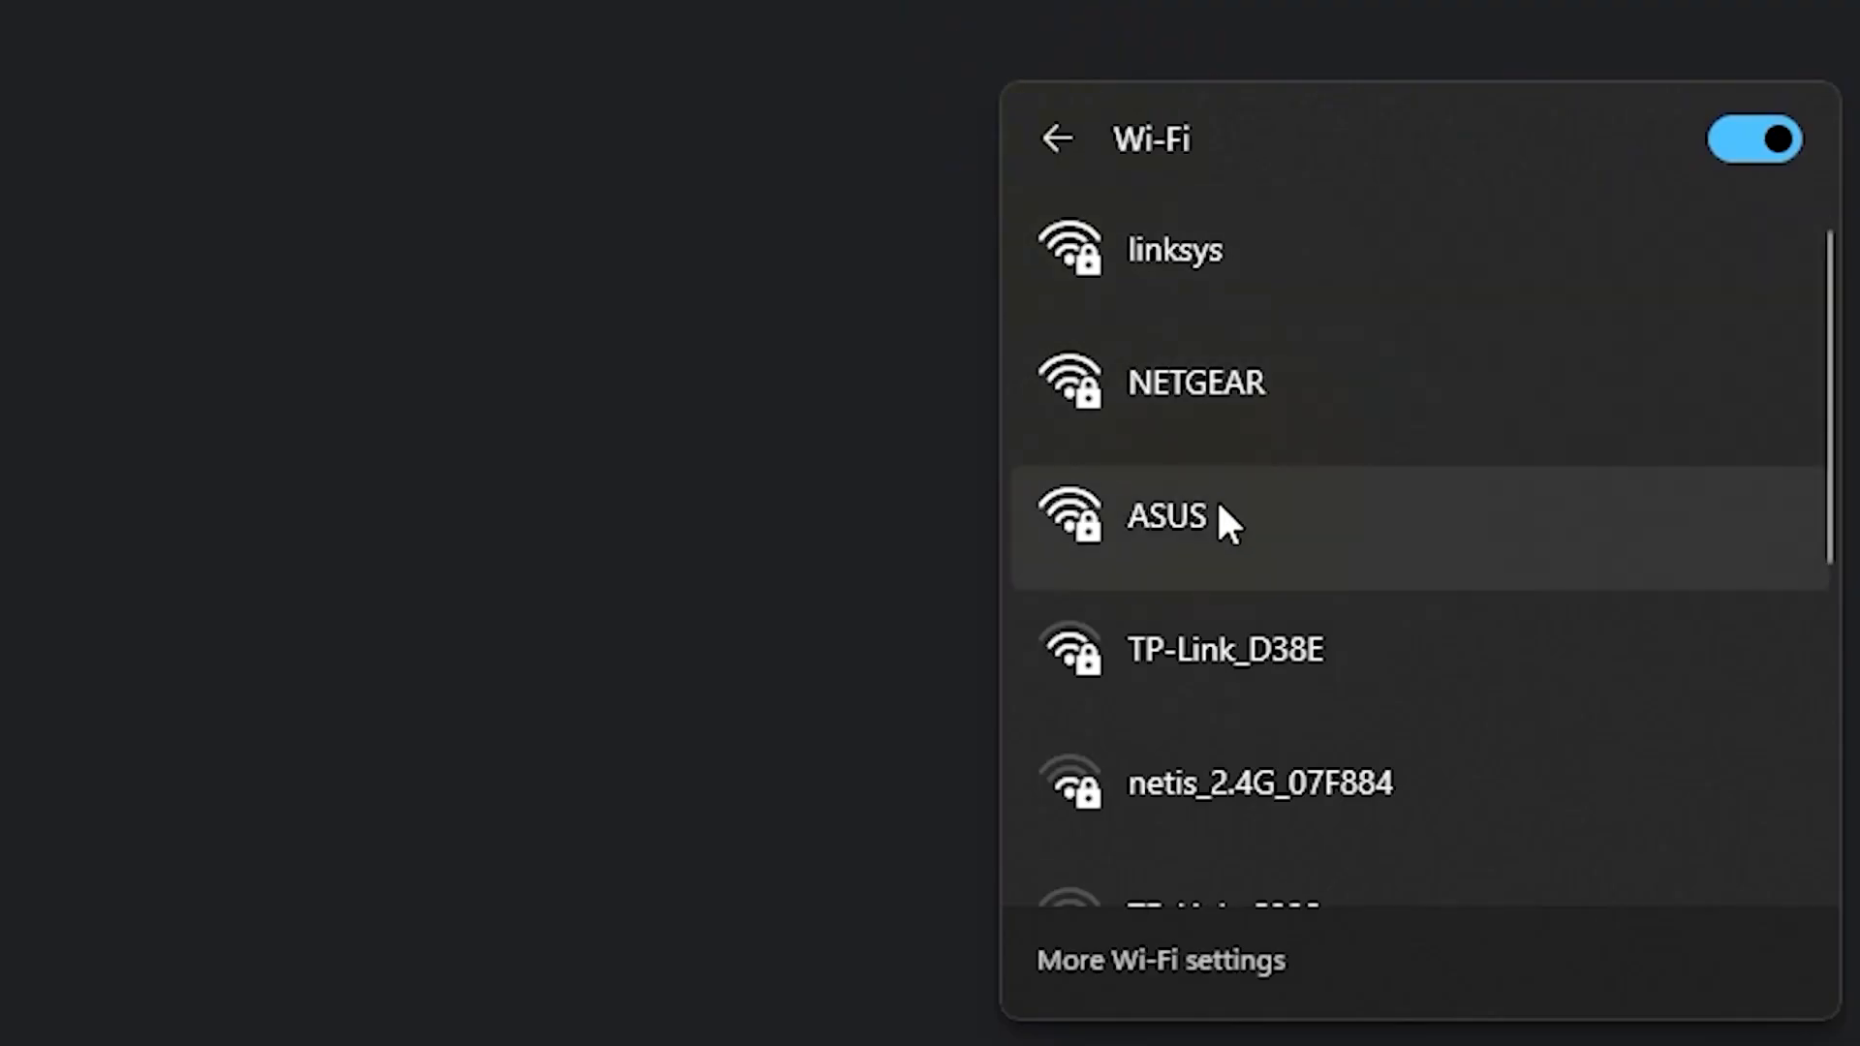
# Join the PC to the ASUS Wi-Fi network by entering its new security key
pyautogui.click(1216, 504)
pyautogui.click(1555, 729)
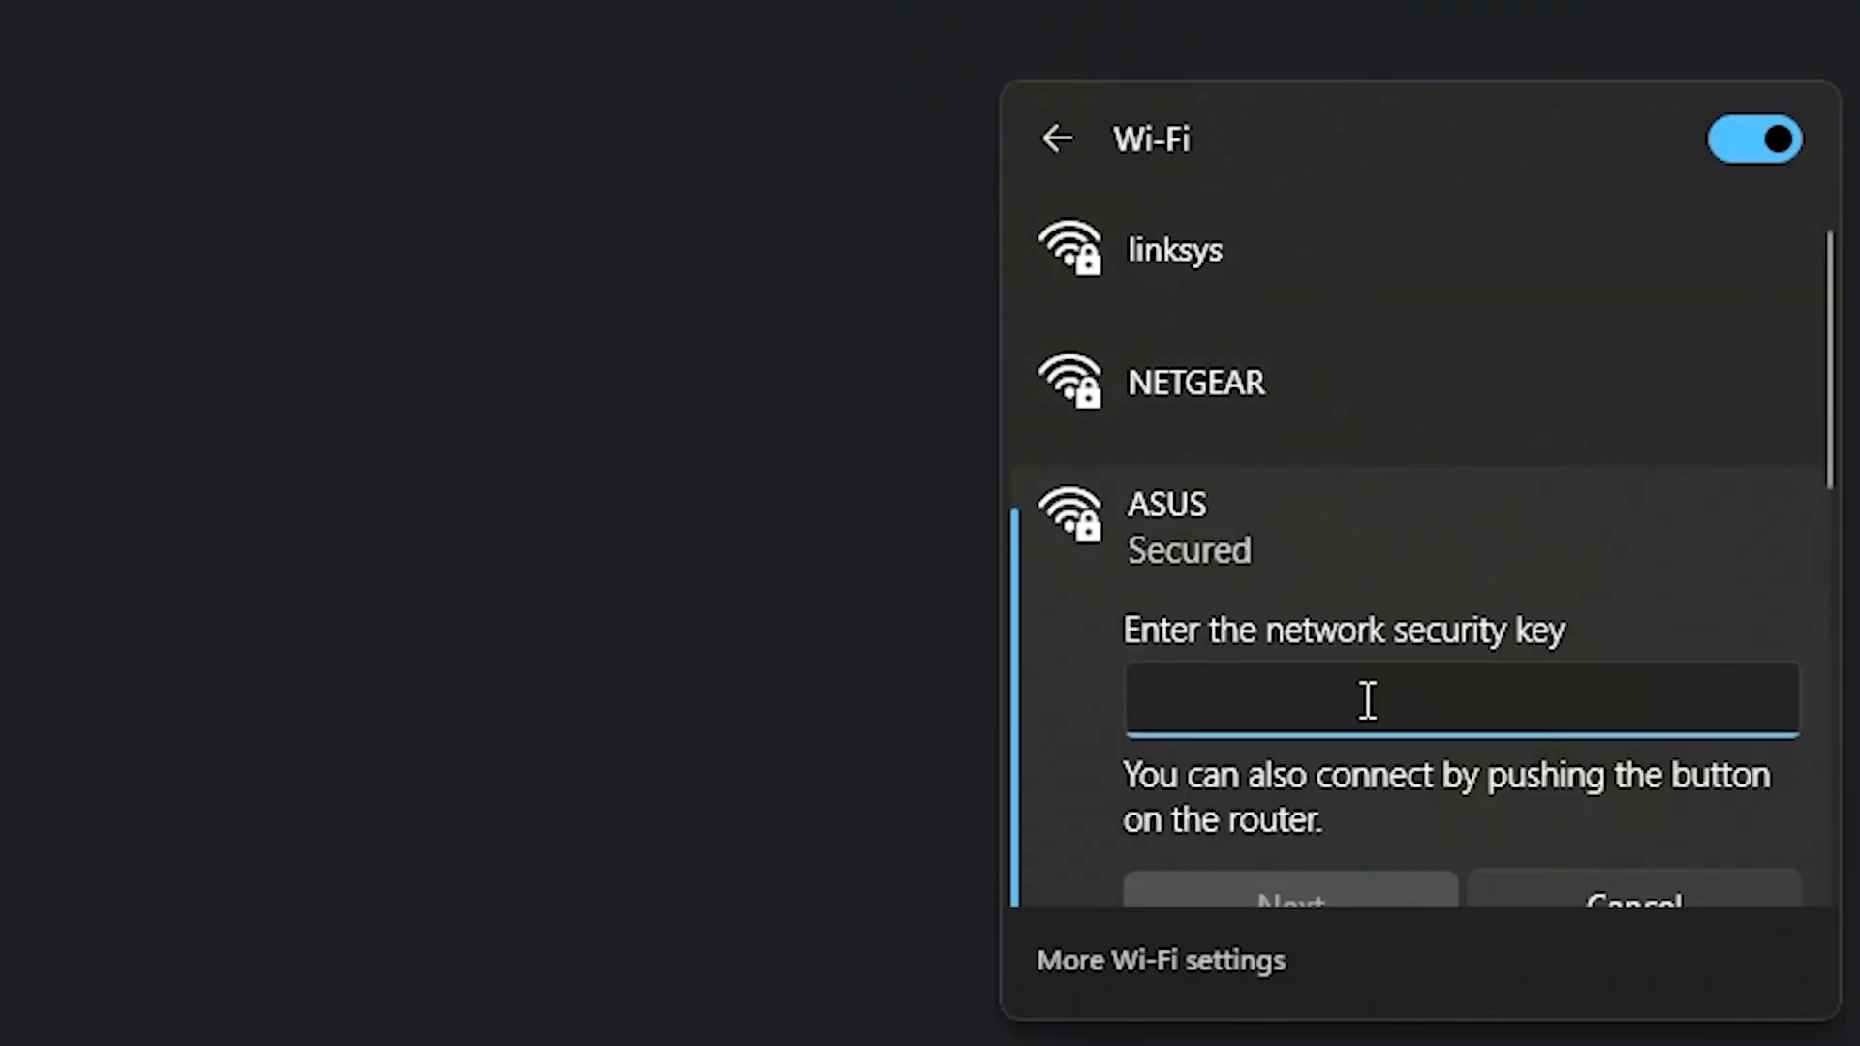
pyautogui.write('•••••••••')
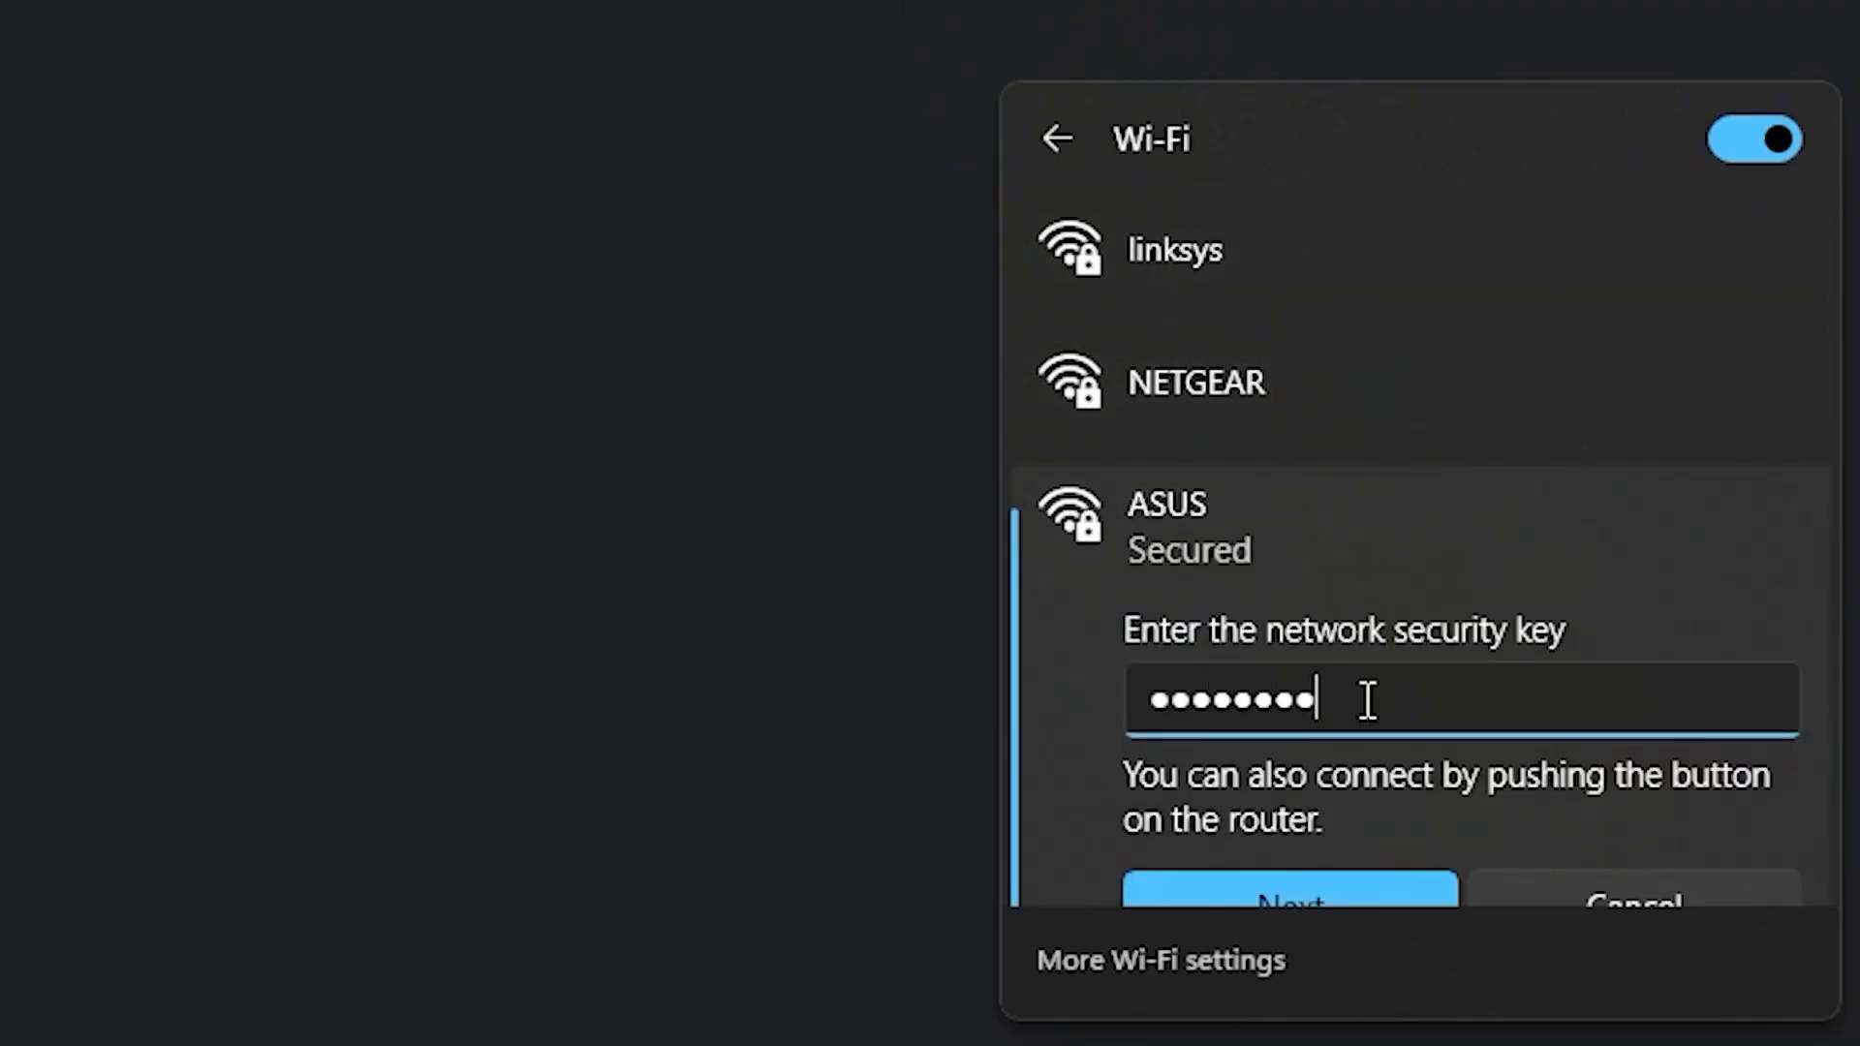
pyautogui.click(1321, 881)
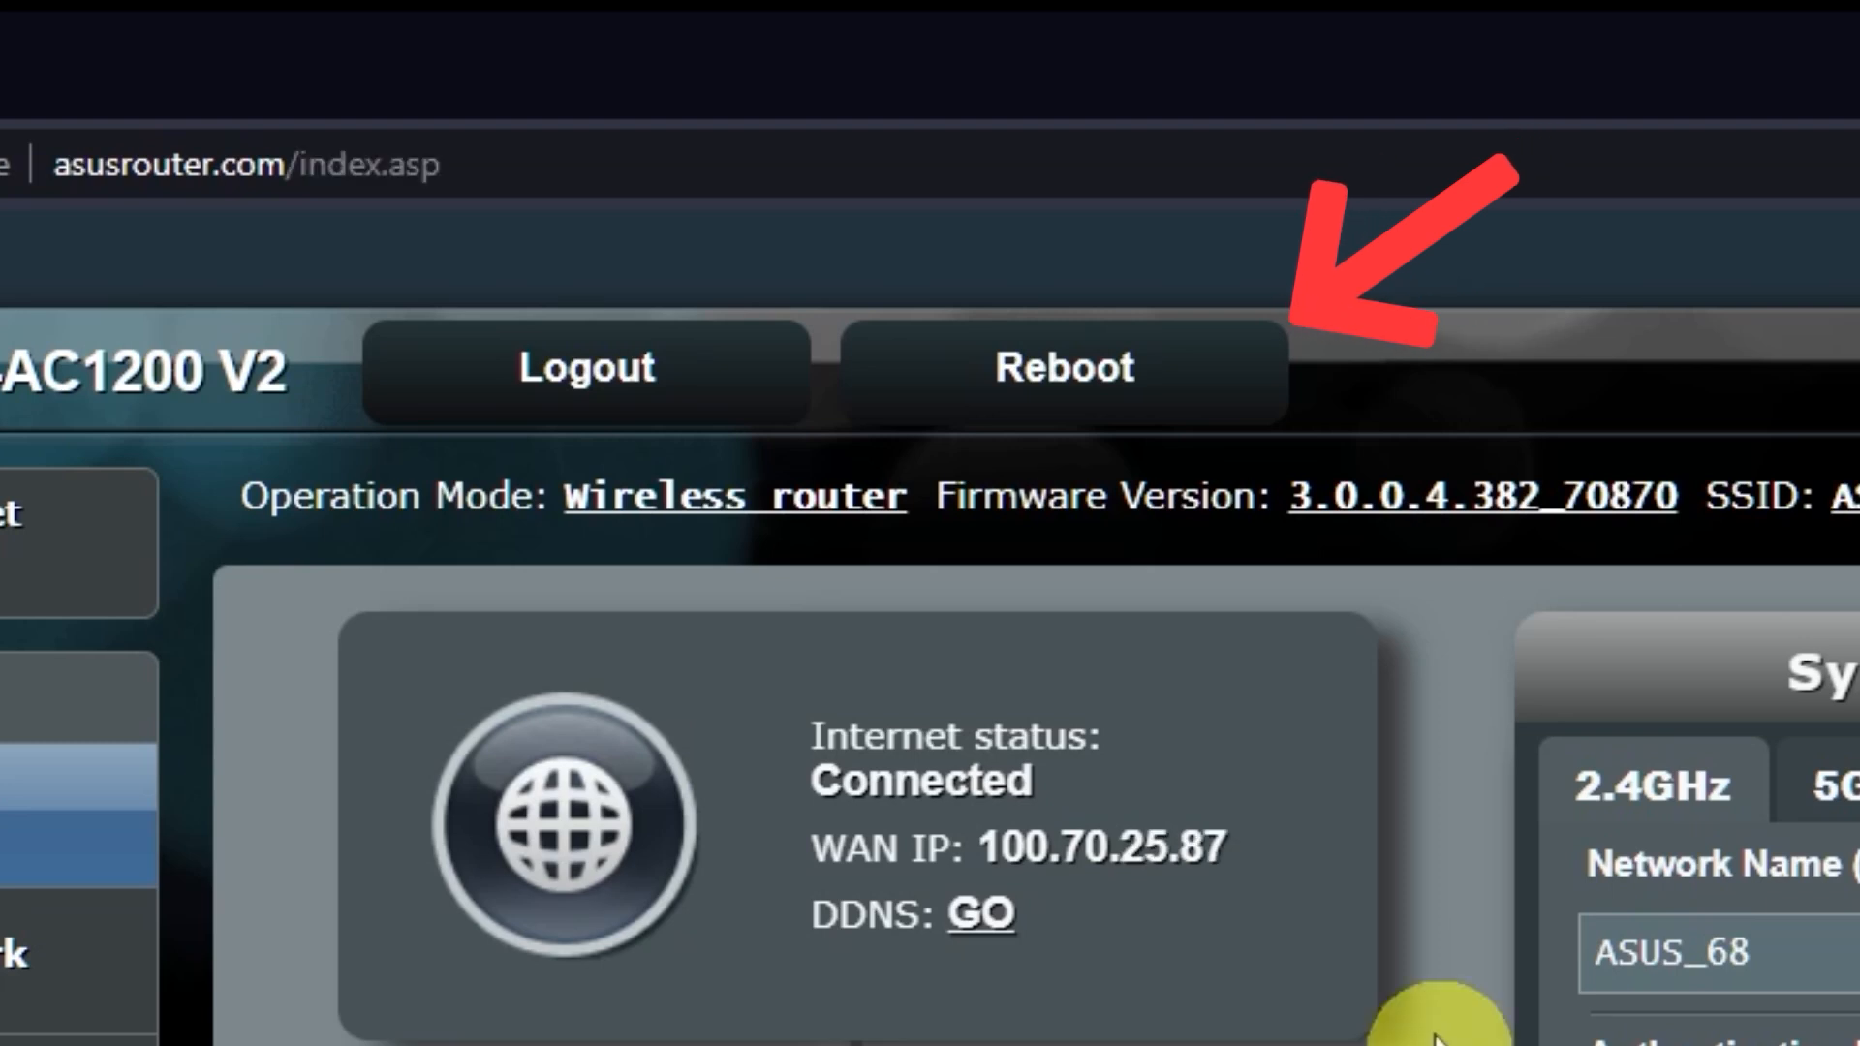
# Reboot the router and confirm the restart with OK
pyautogui.click(1138, 401)
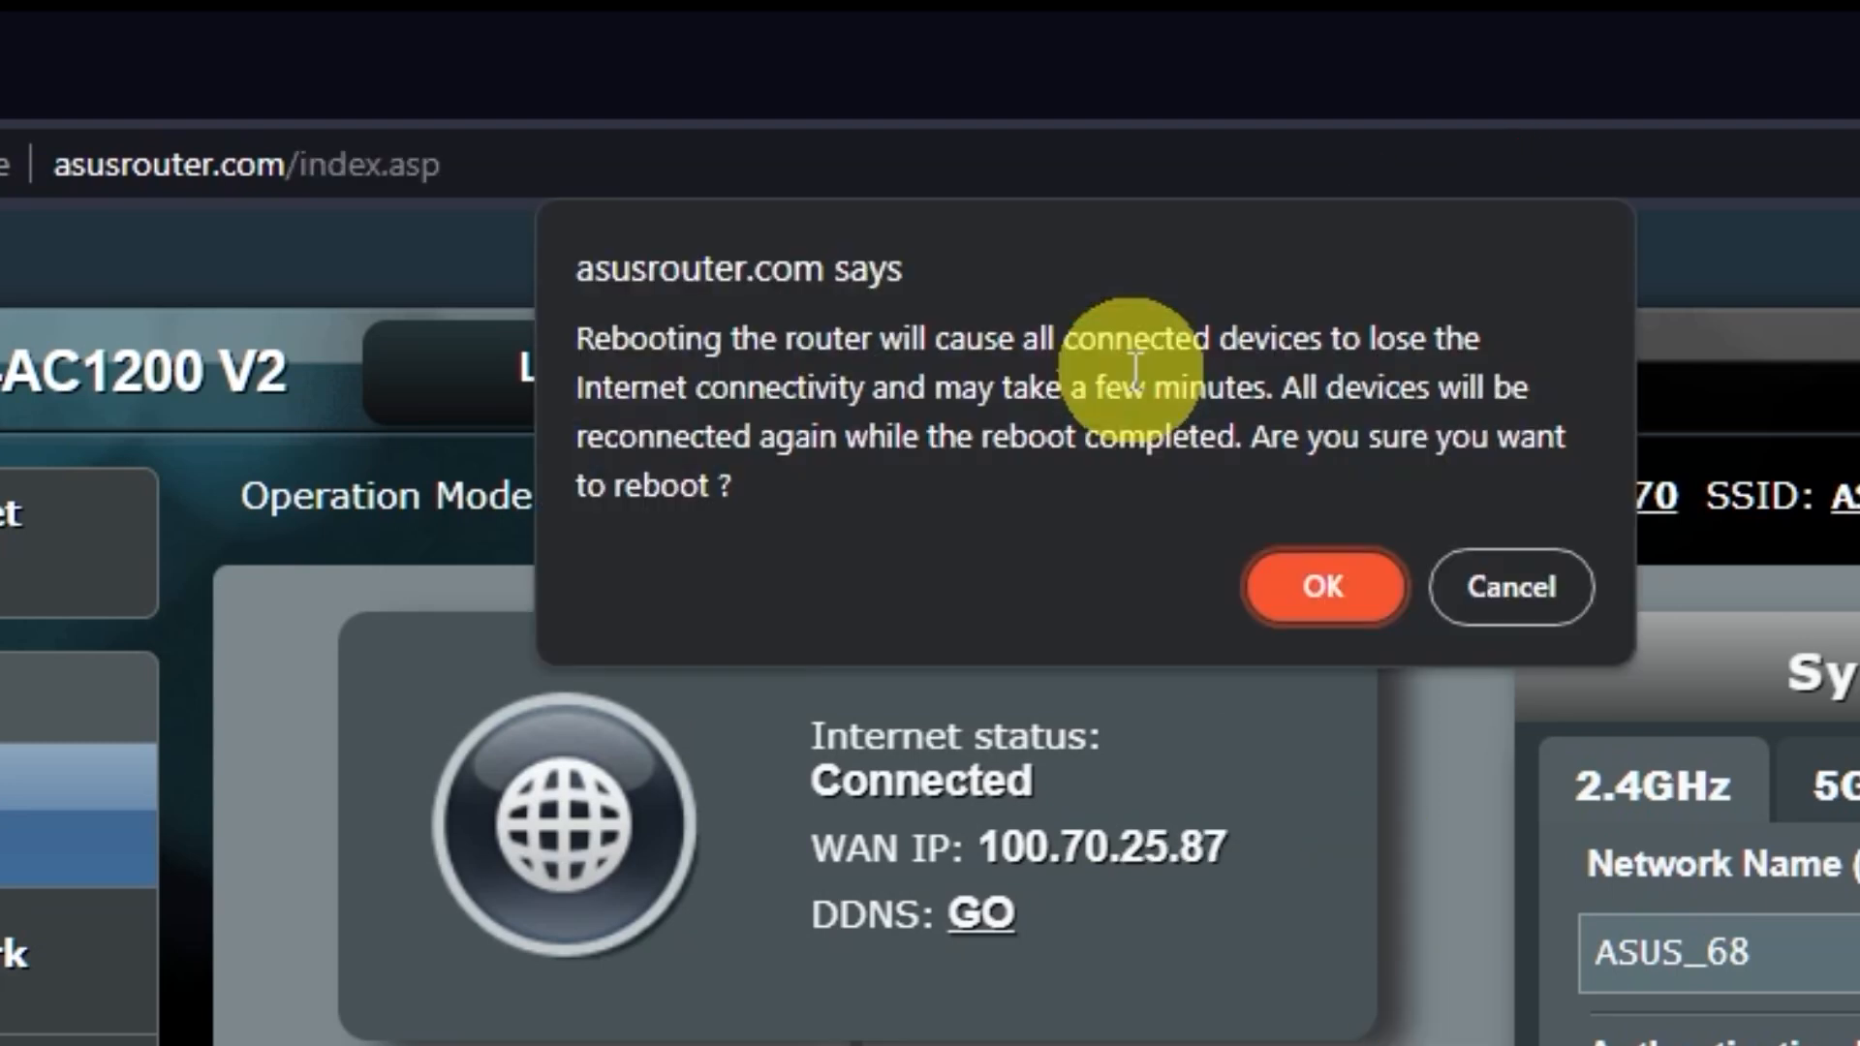
pyautogui.click(1327, 586)
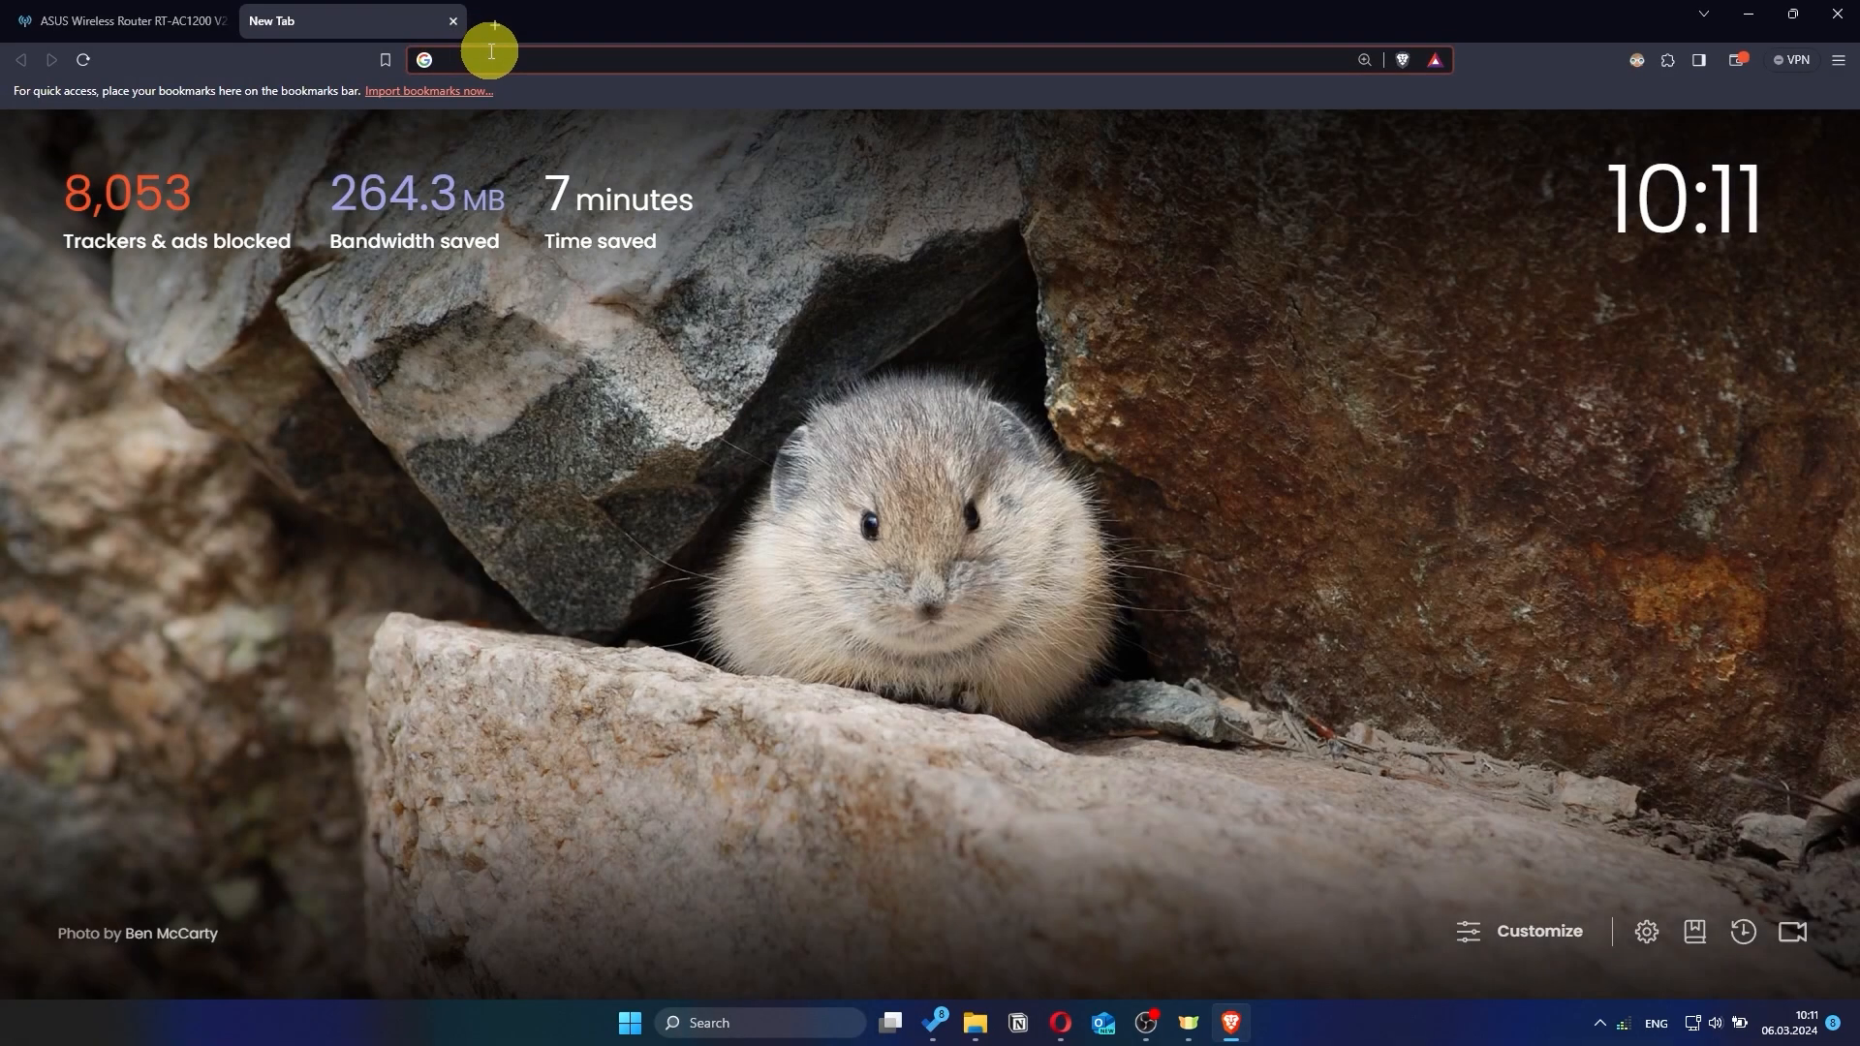
# Test internet with a 'gg' search, then sign in as 'asus' with the new password
pyautogui.write('gg')
pyautogui.press('Return')
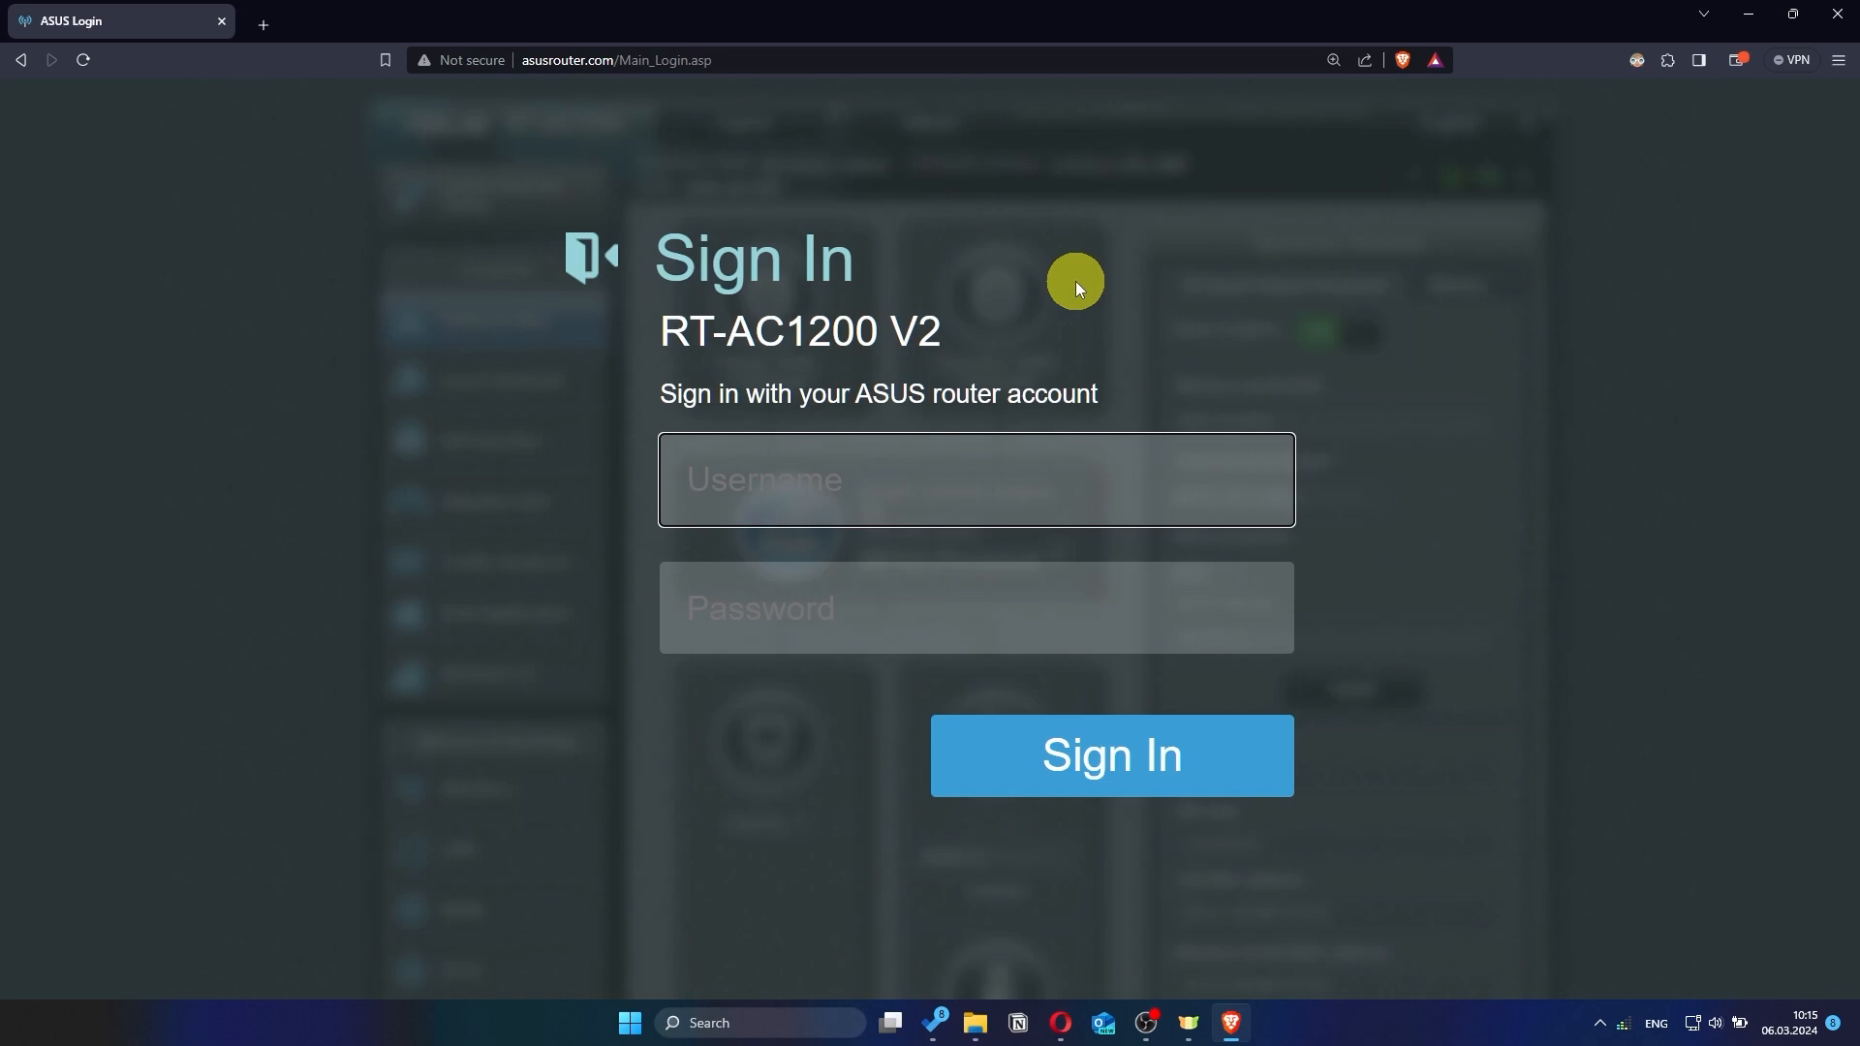
pyautogui.write('a')
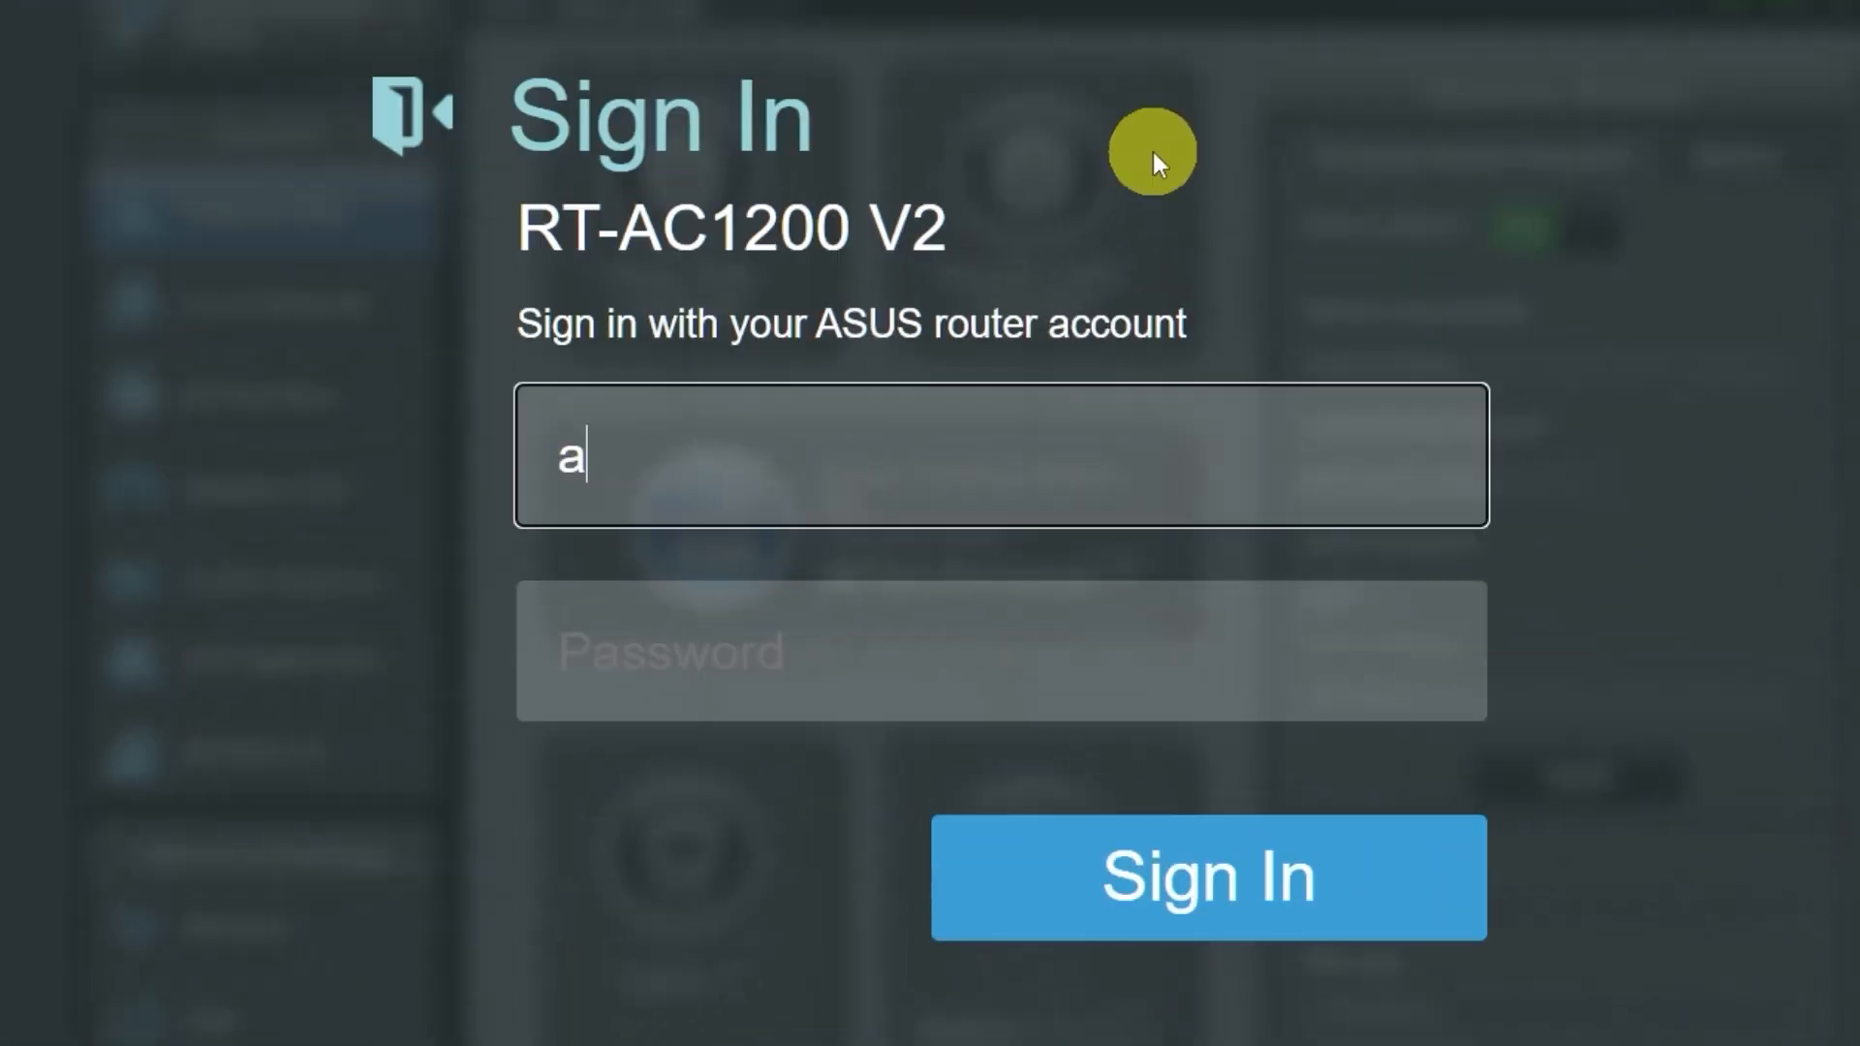
pyautogui.write('sus')
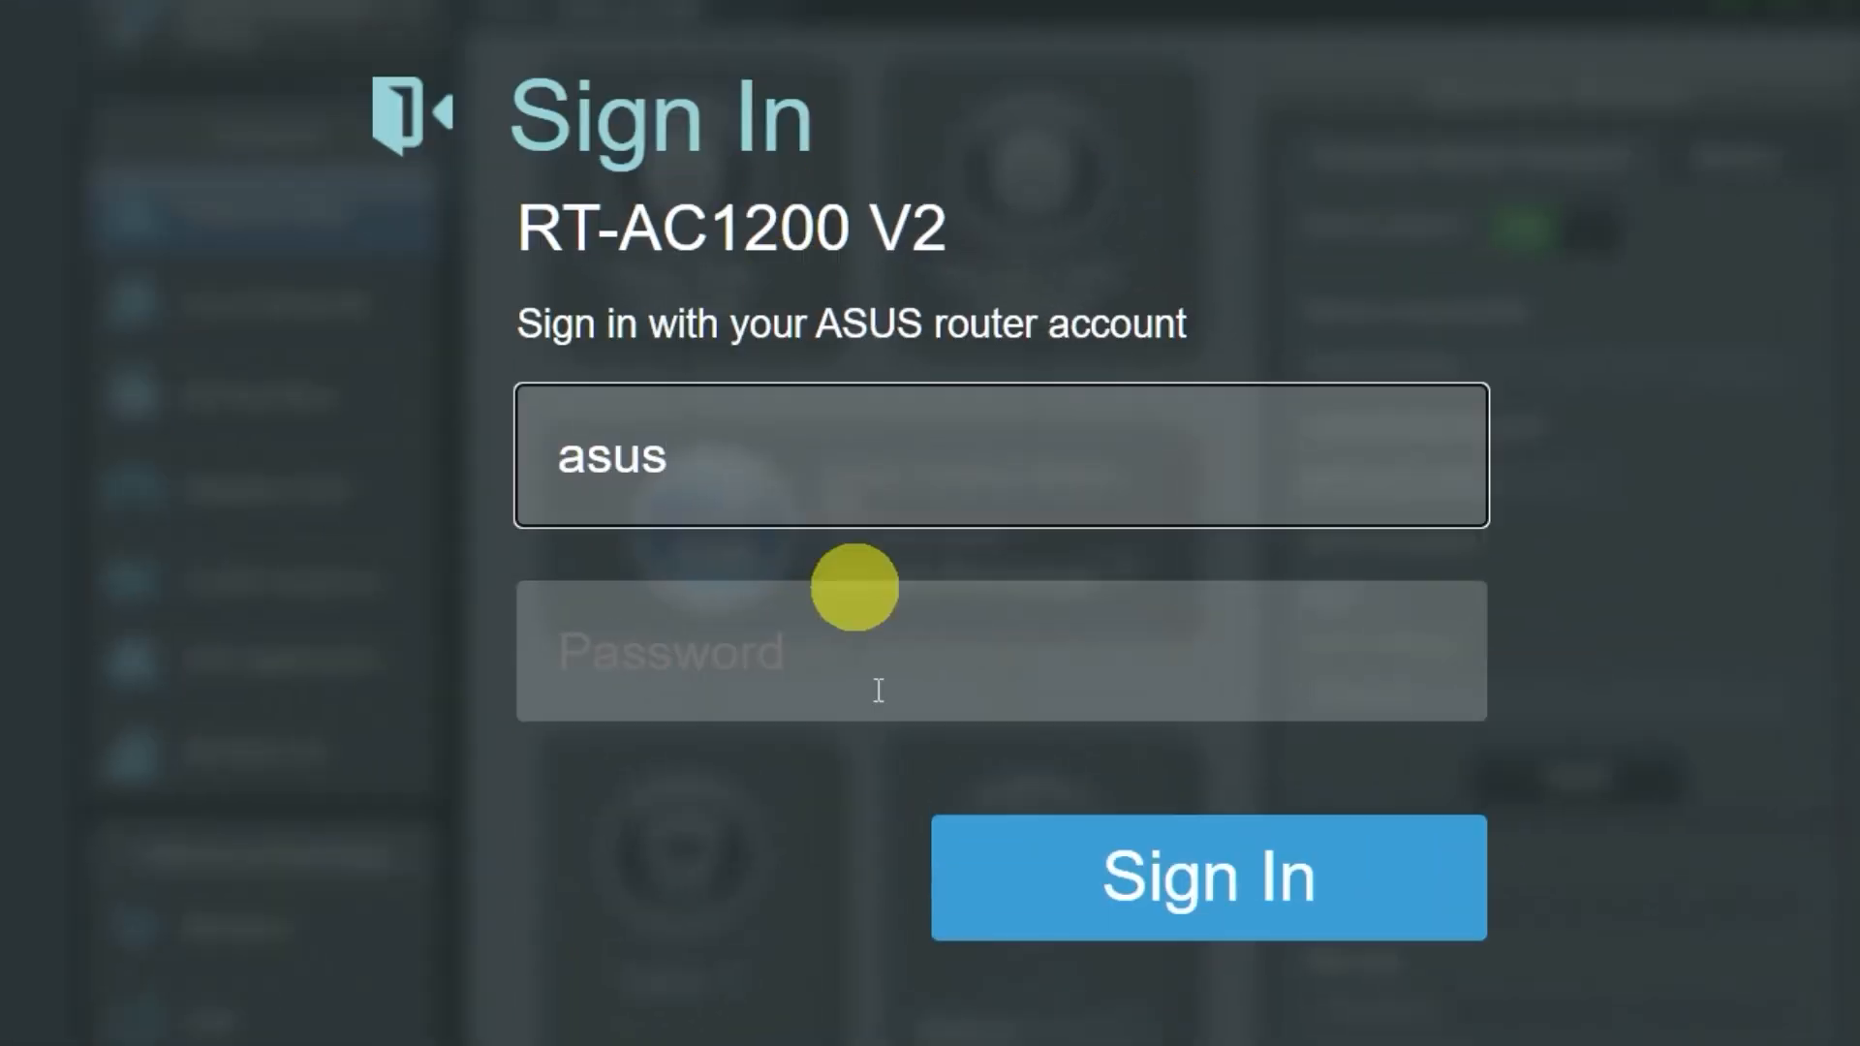
pyautogui.click(987, 654)
pyautogui.write('admin')
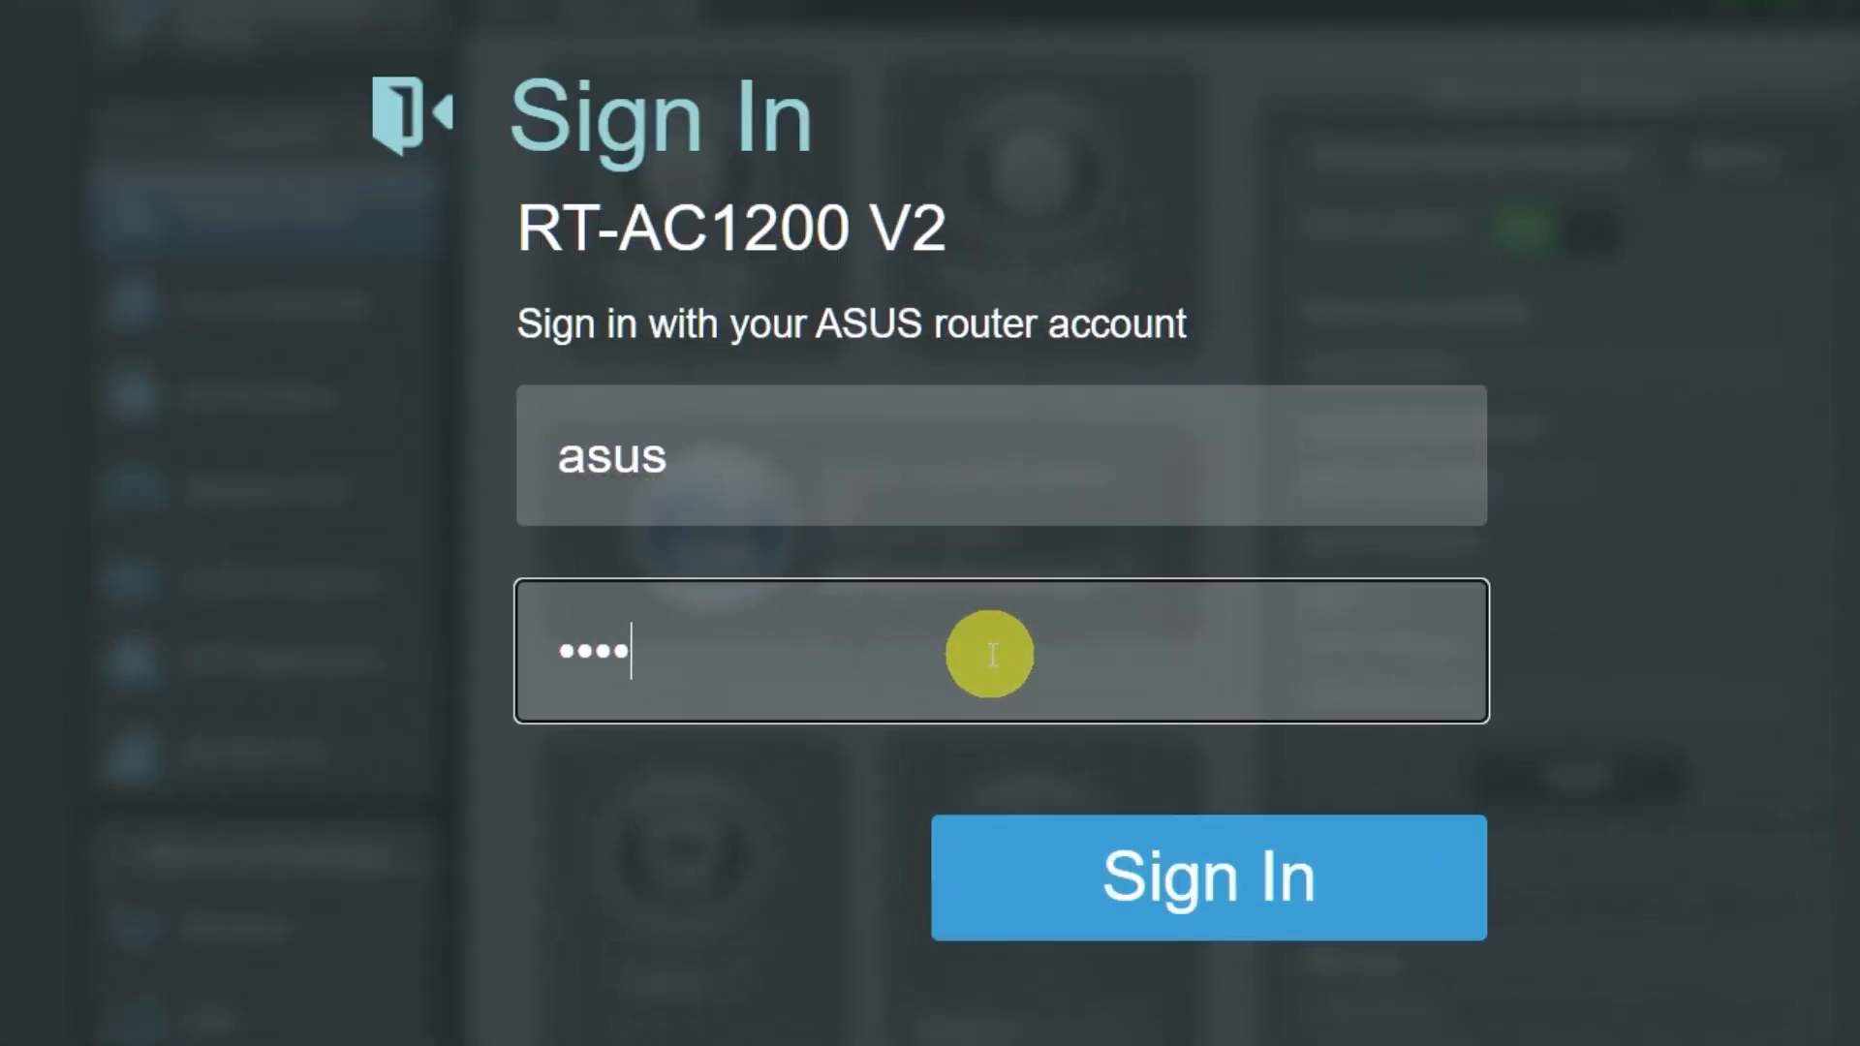
pyautogui.write('*****')
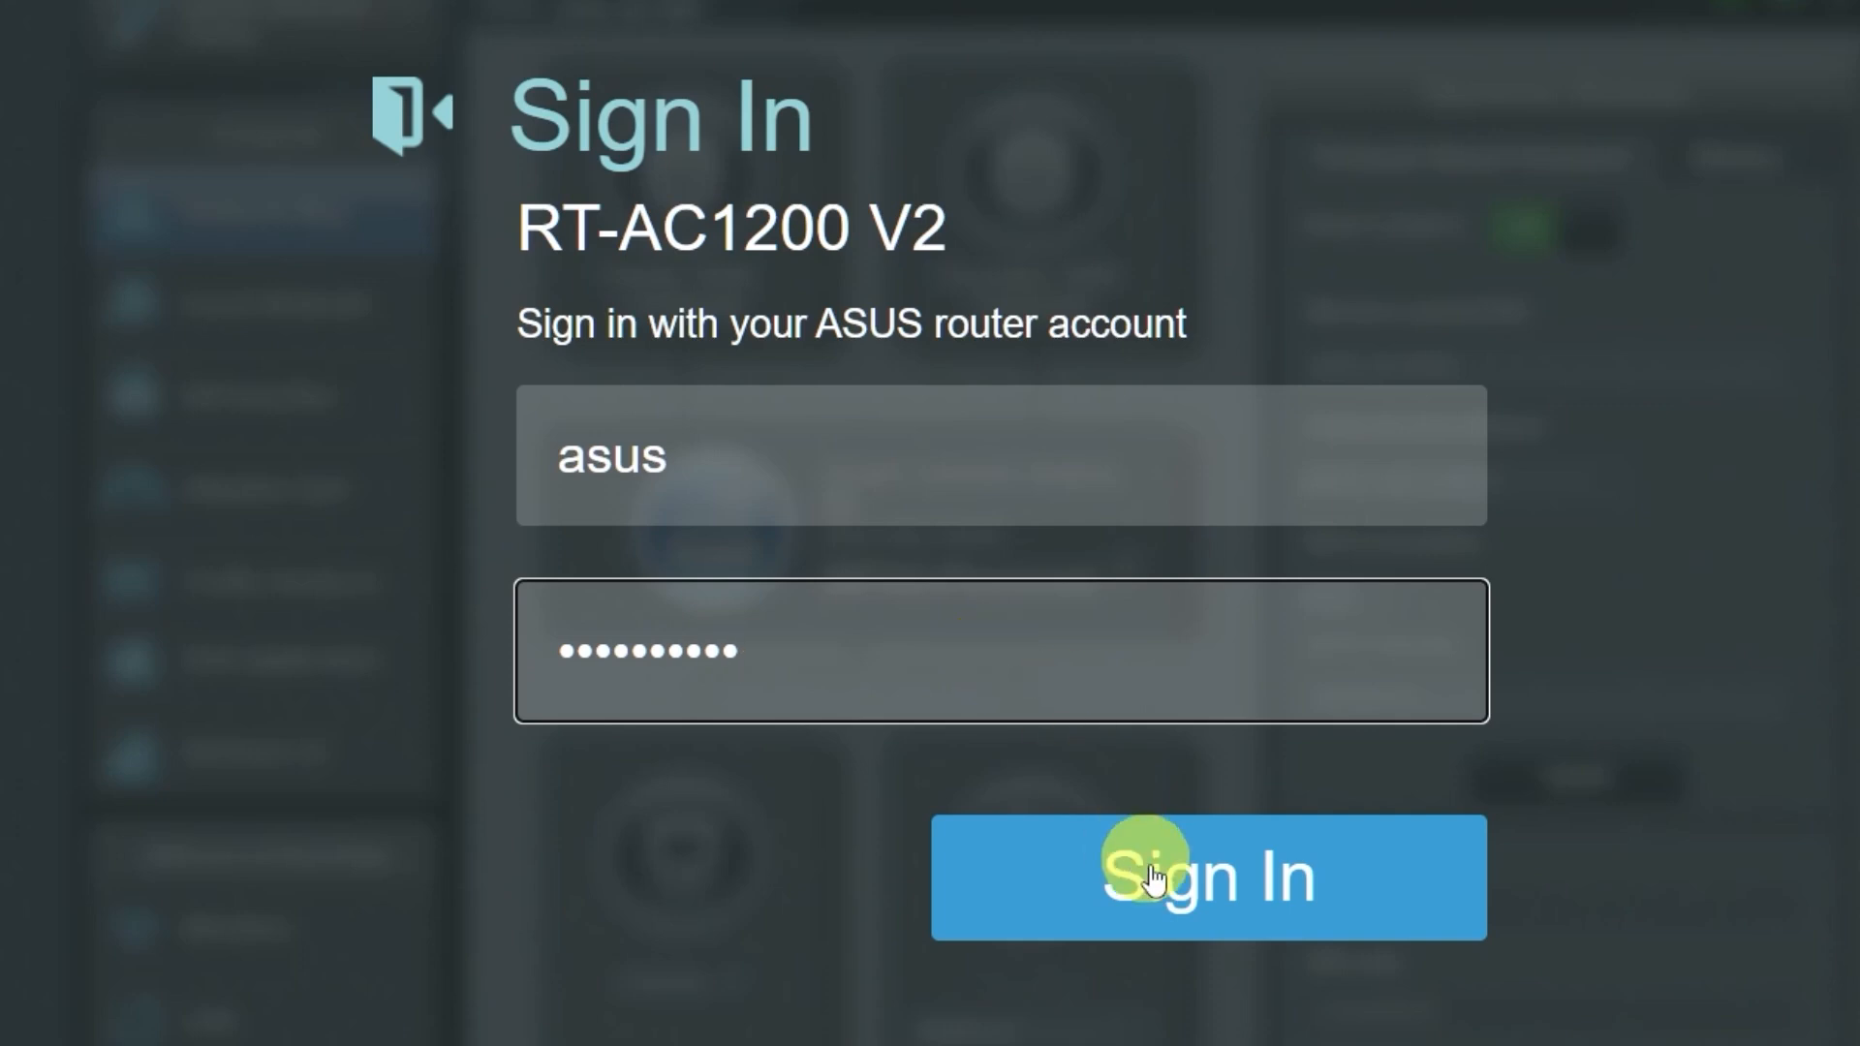
pyautogui.click(1177, 896)
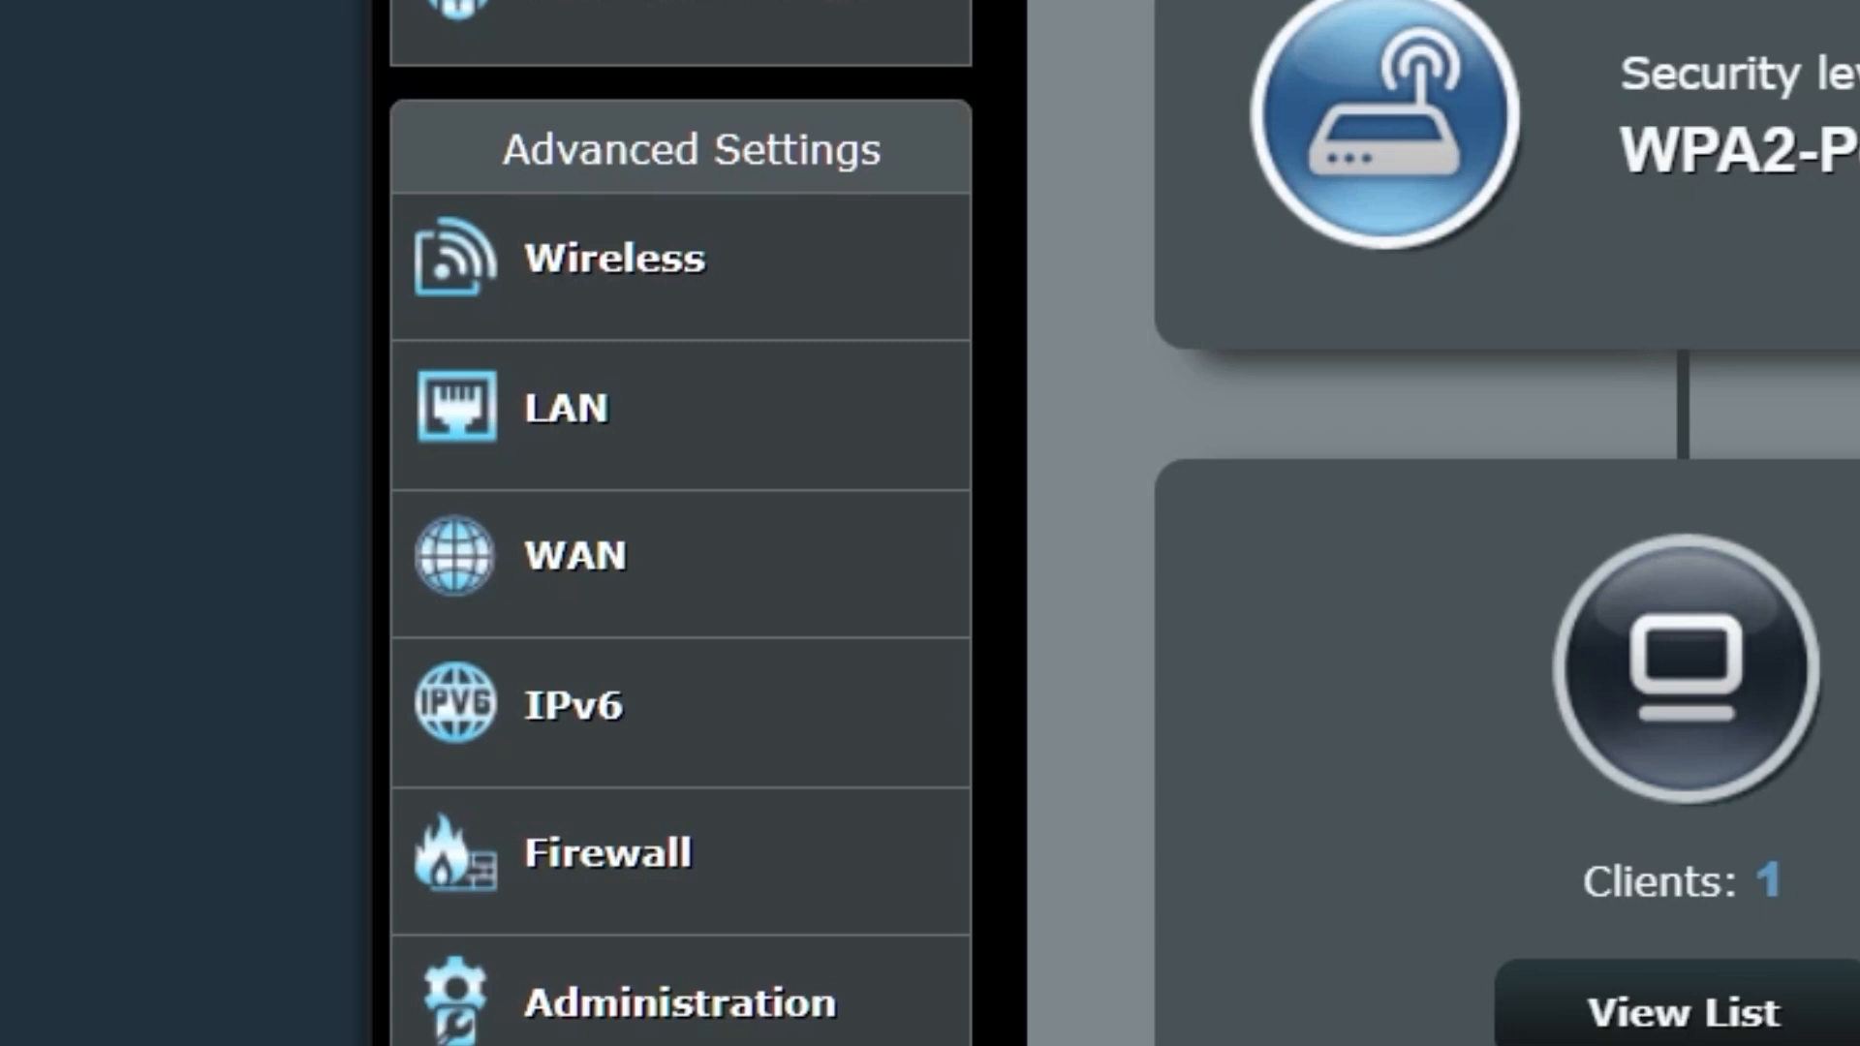
pyautogui.click(770, 571)
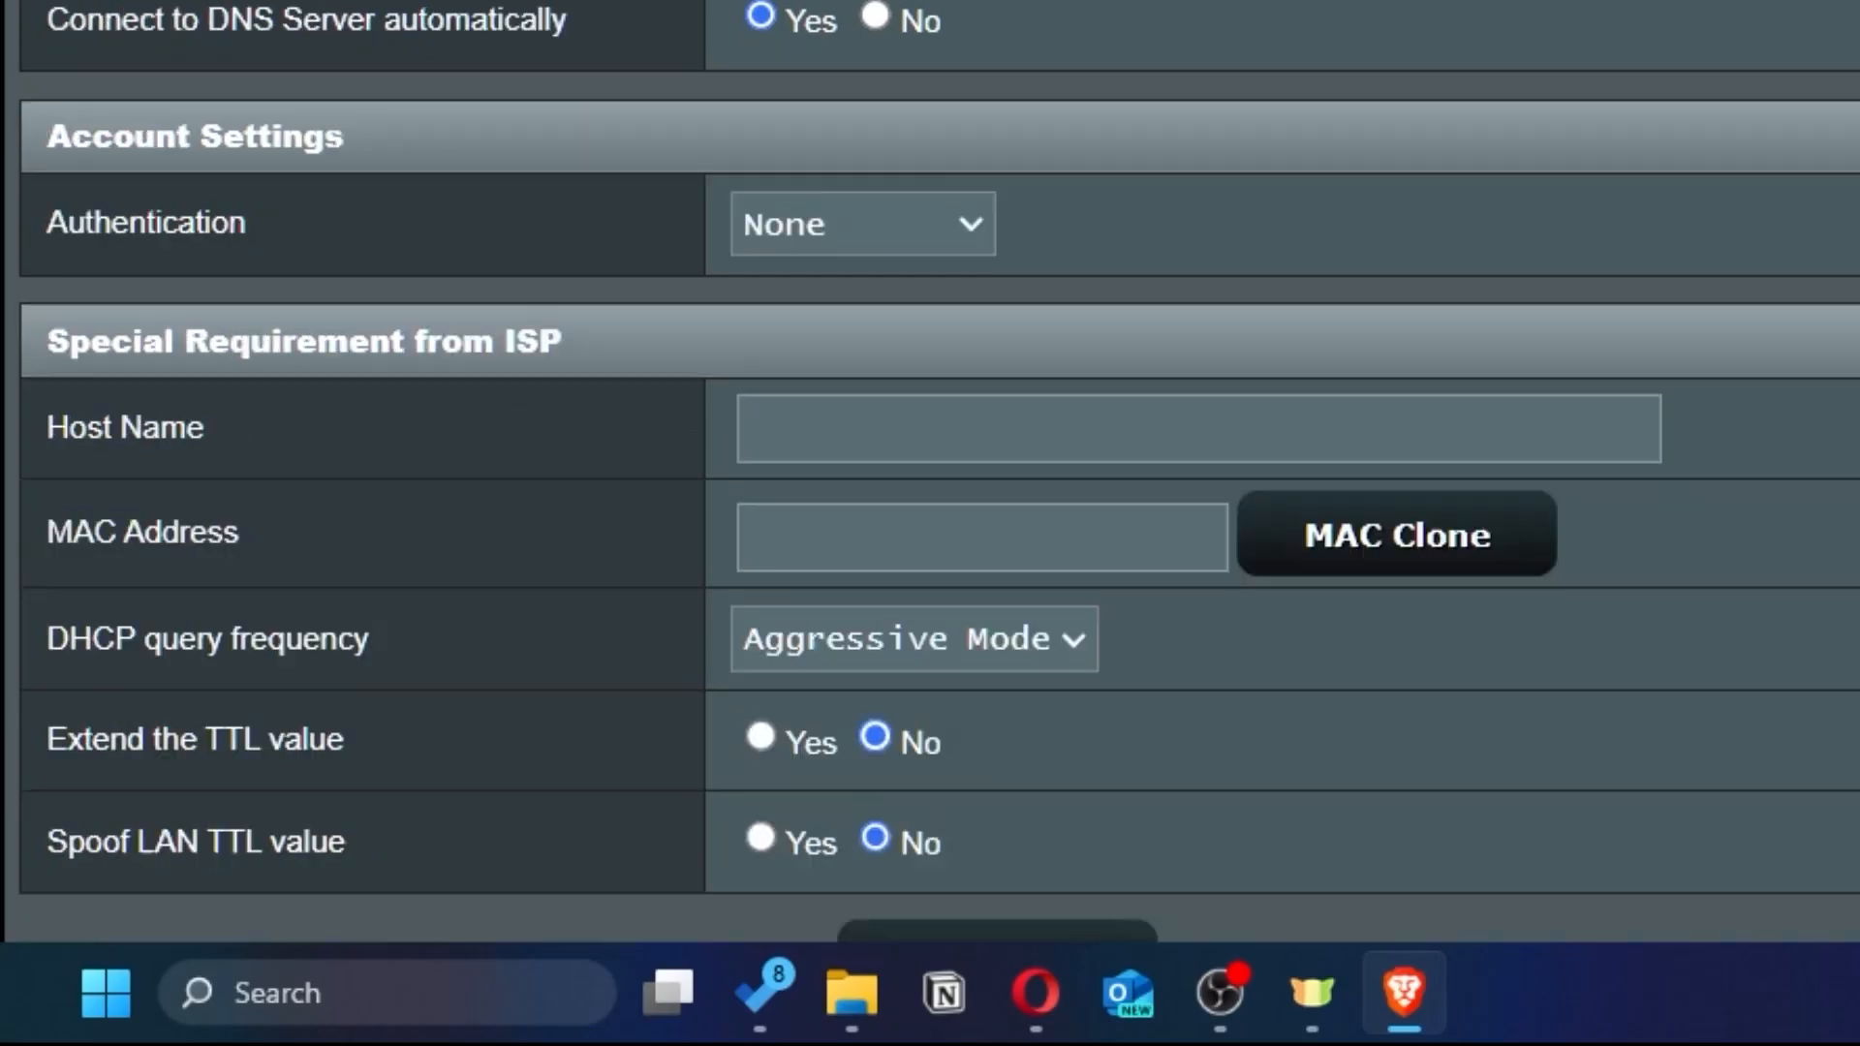
pyautogui.scroll(-3, 1065, 678)
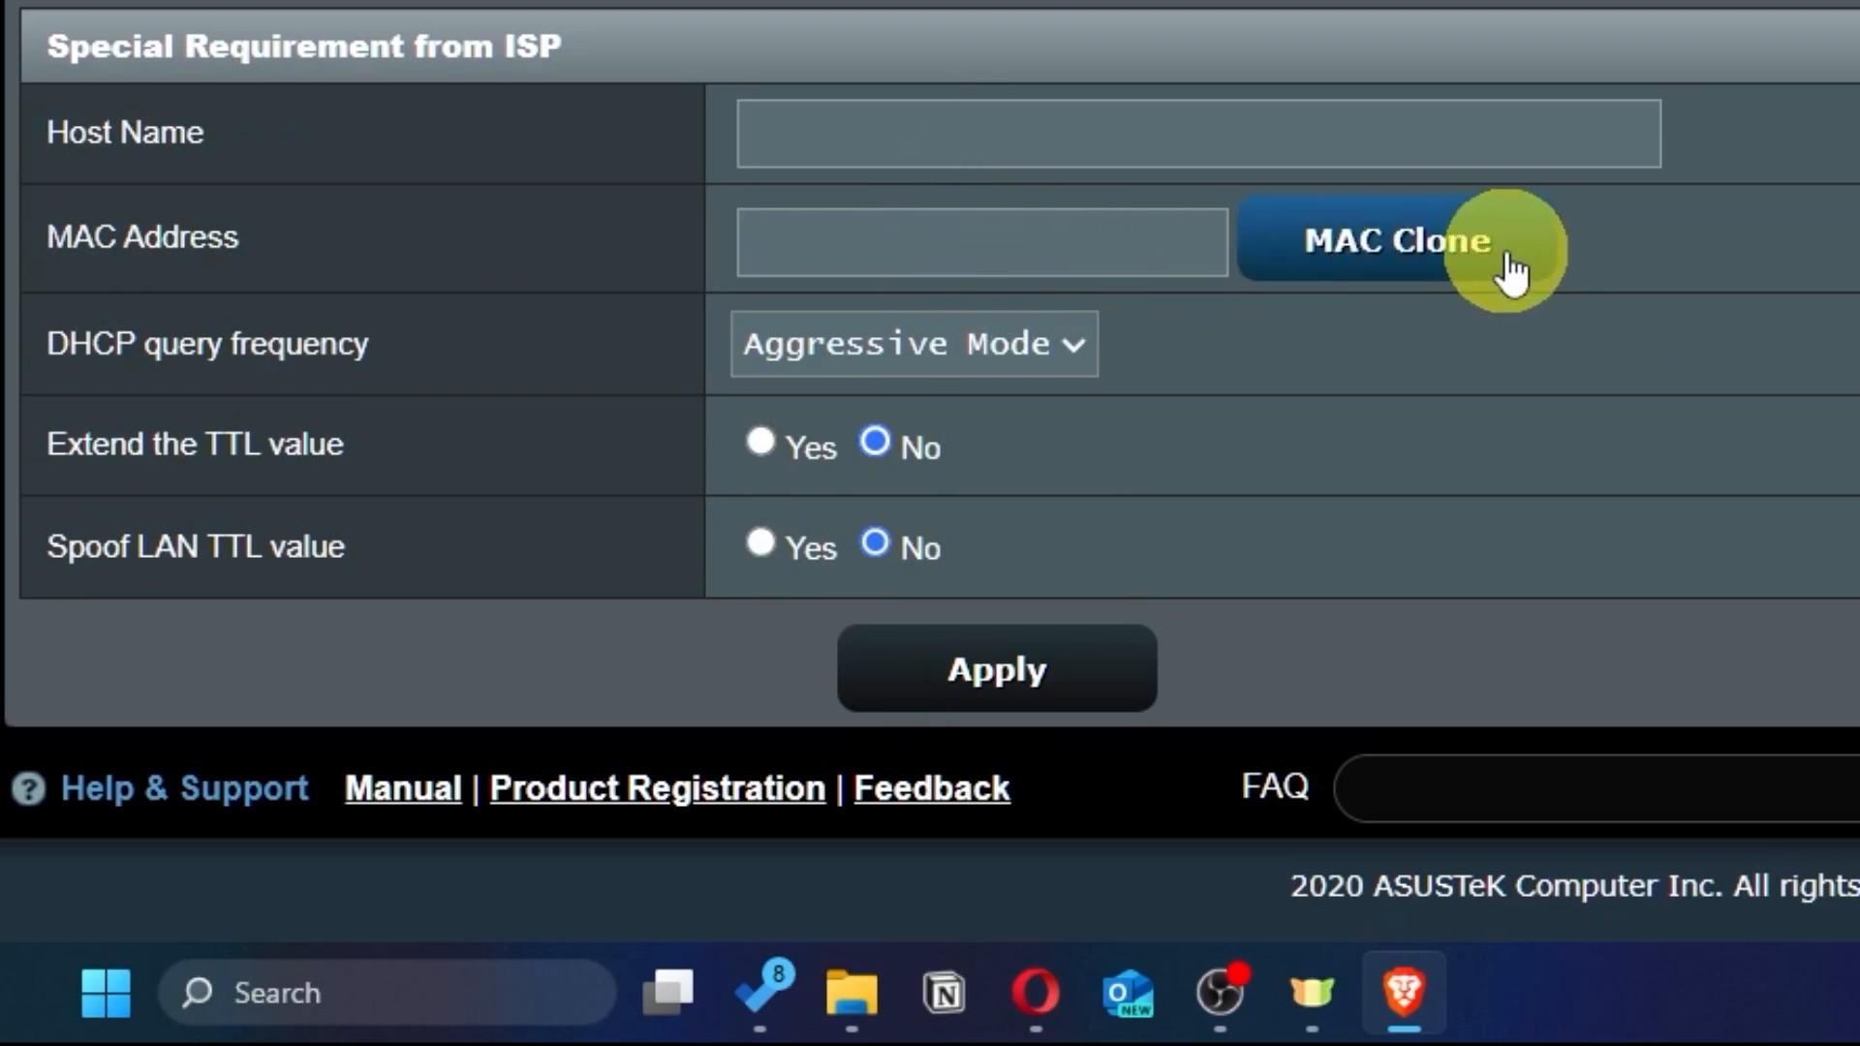
pyautogui.click(1507, 259)
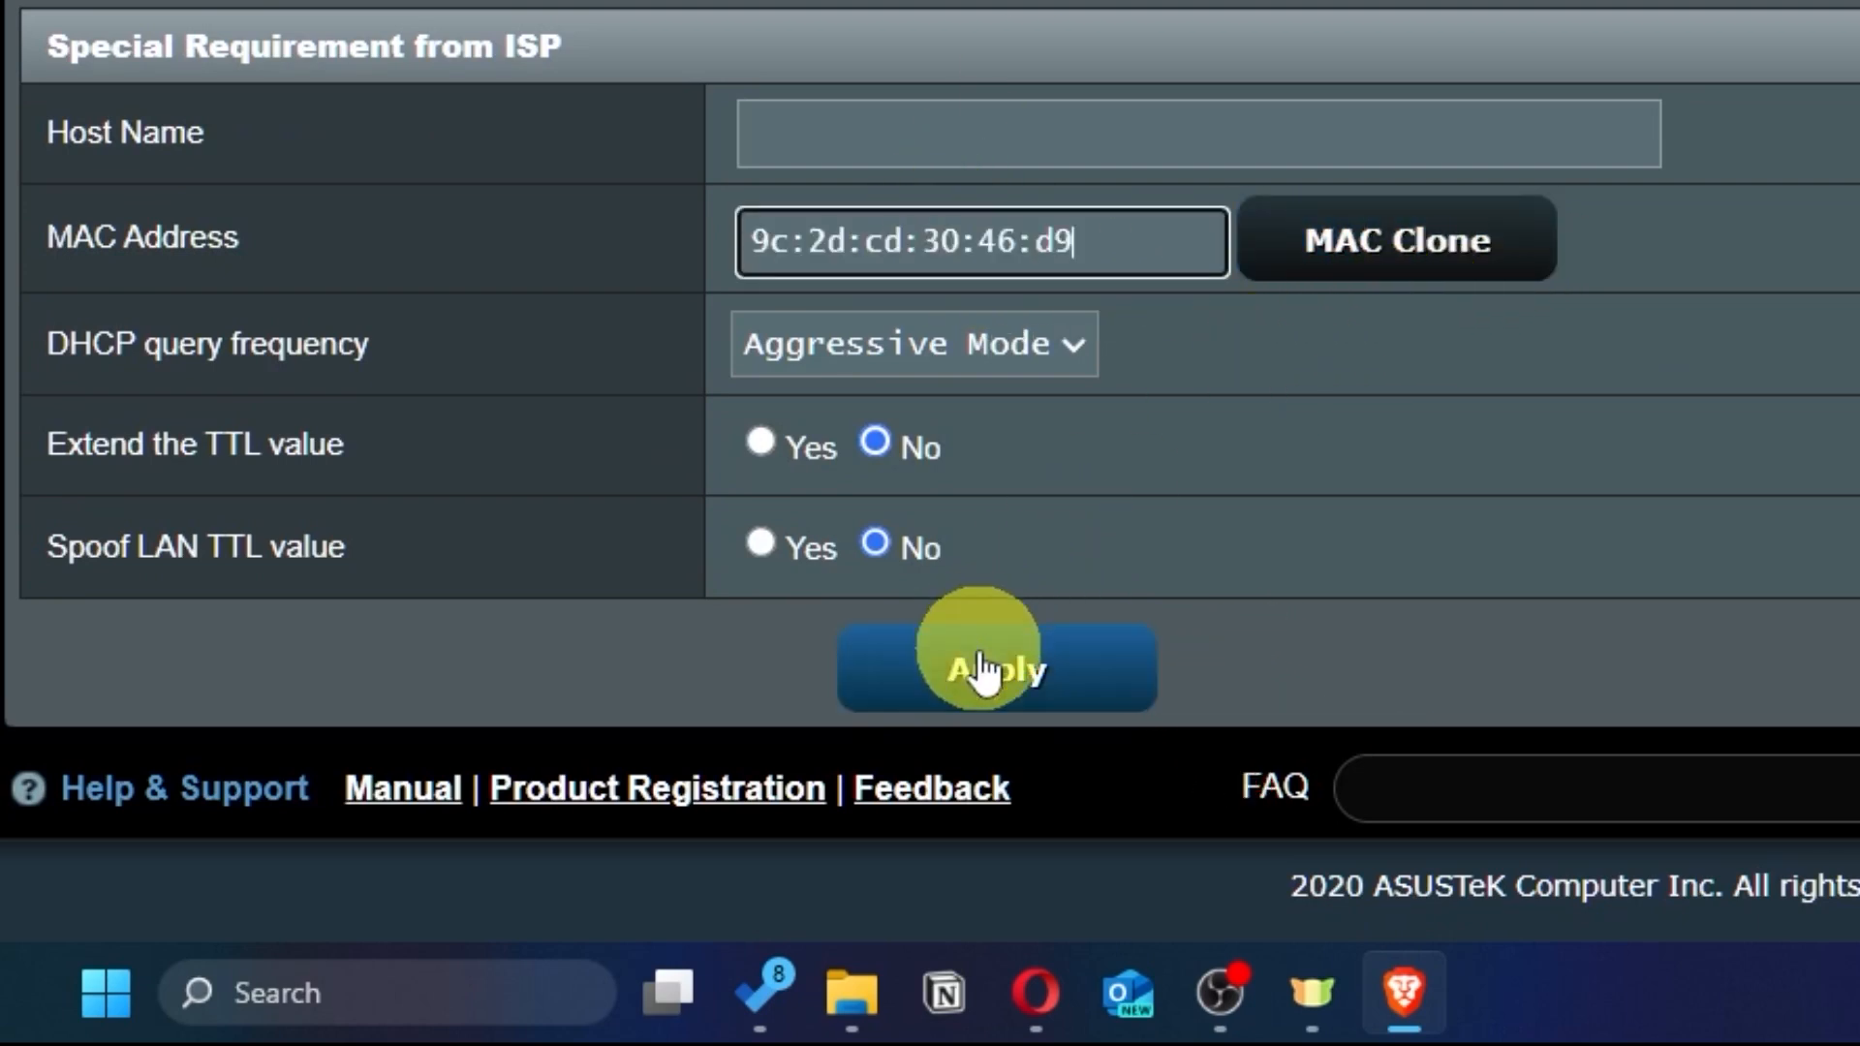
pyautogui.click(1075, 697)
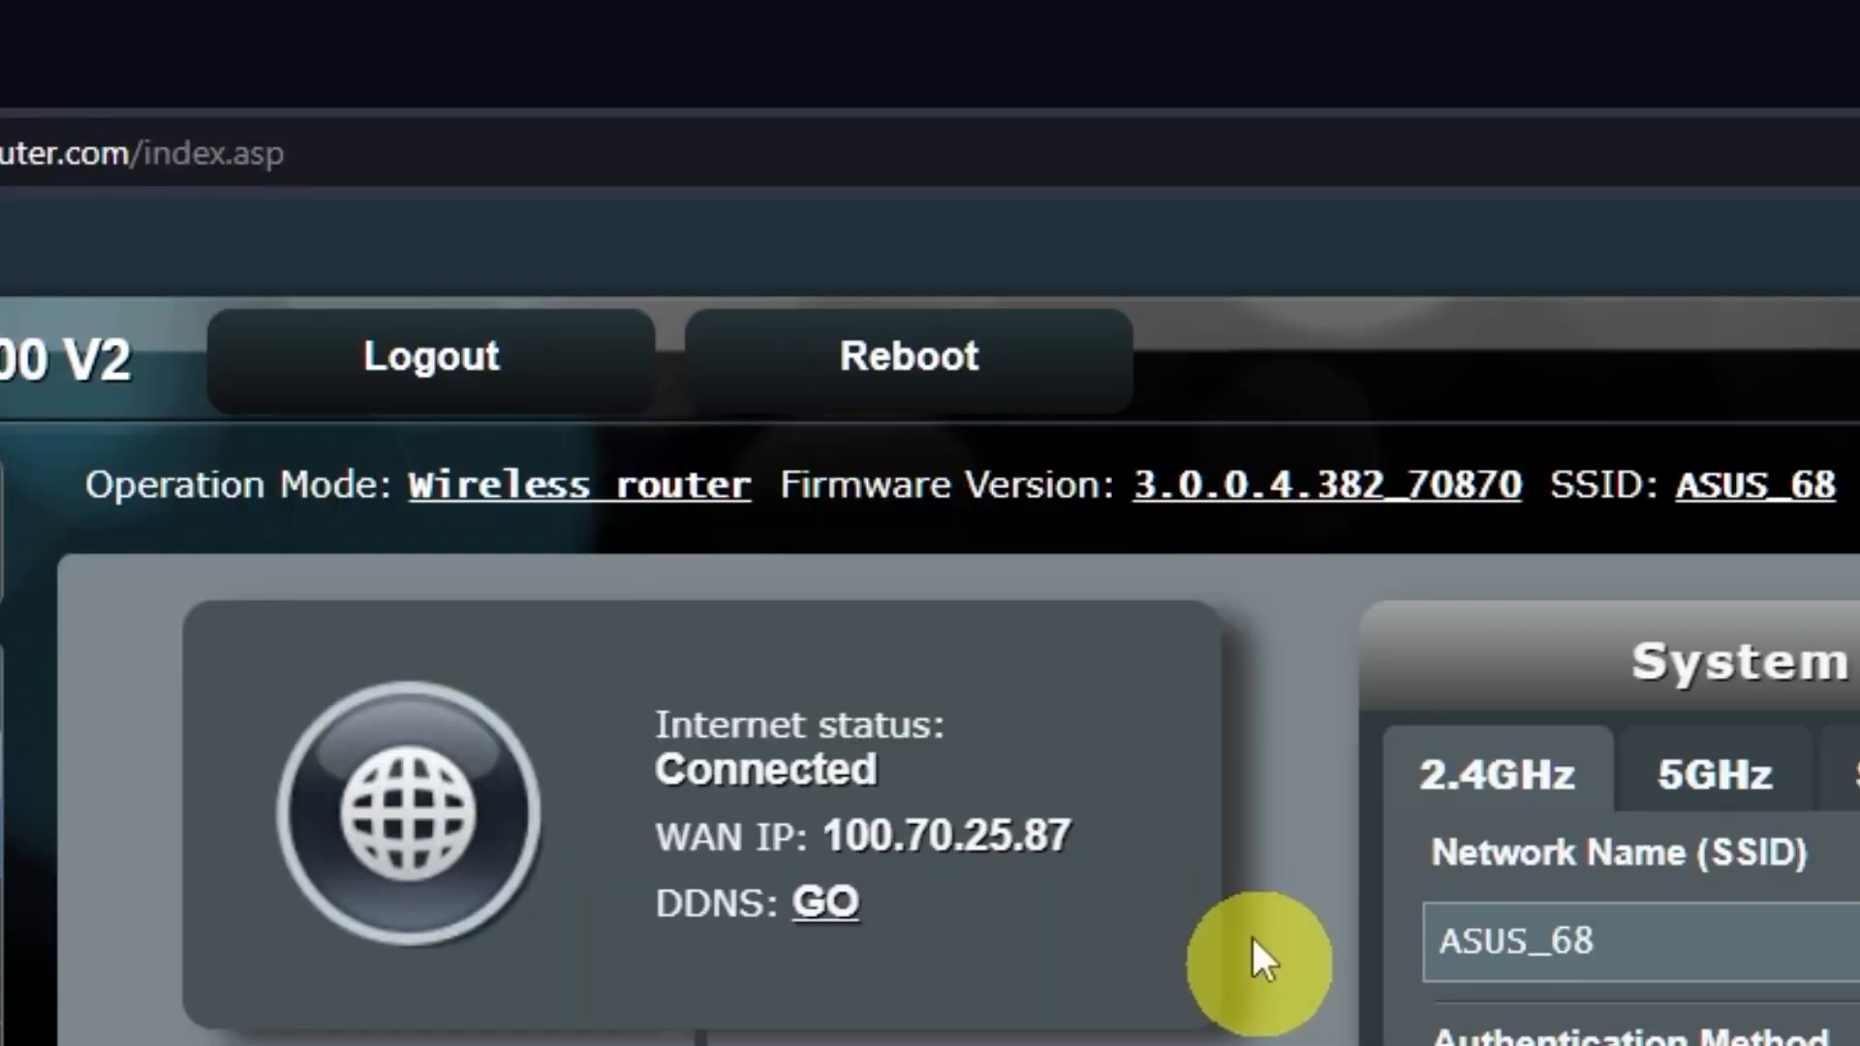
# Restart the router and confirm the reboot in the asusrouter.com dialog
pyautogui.click(978, 363)
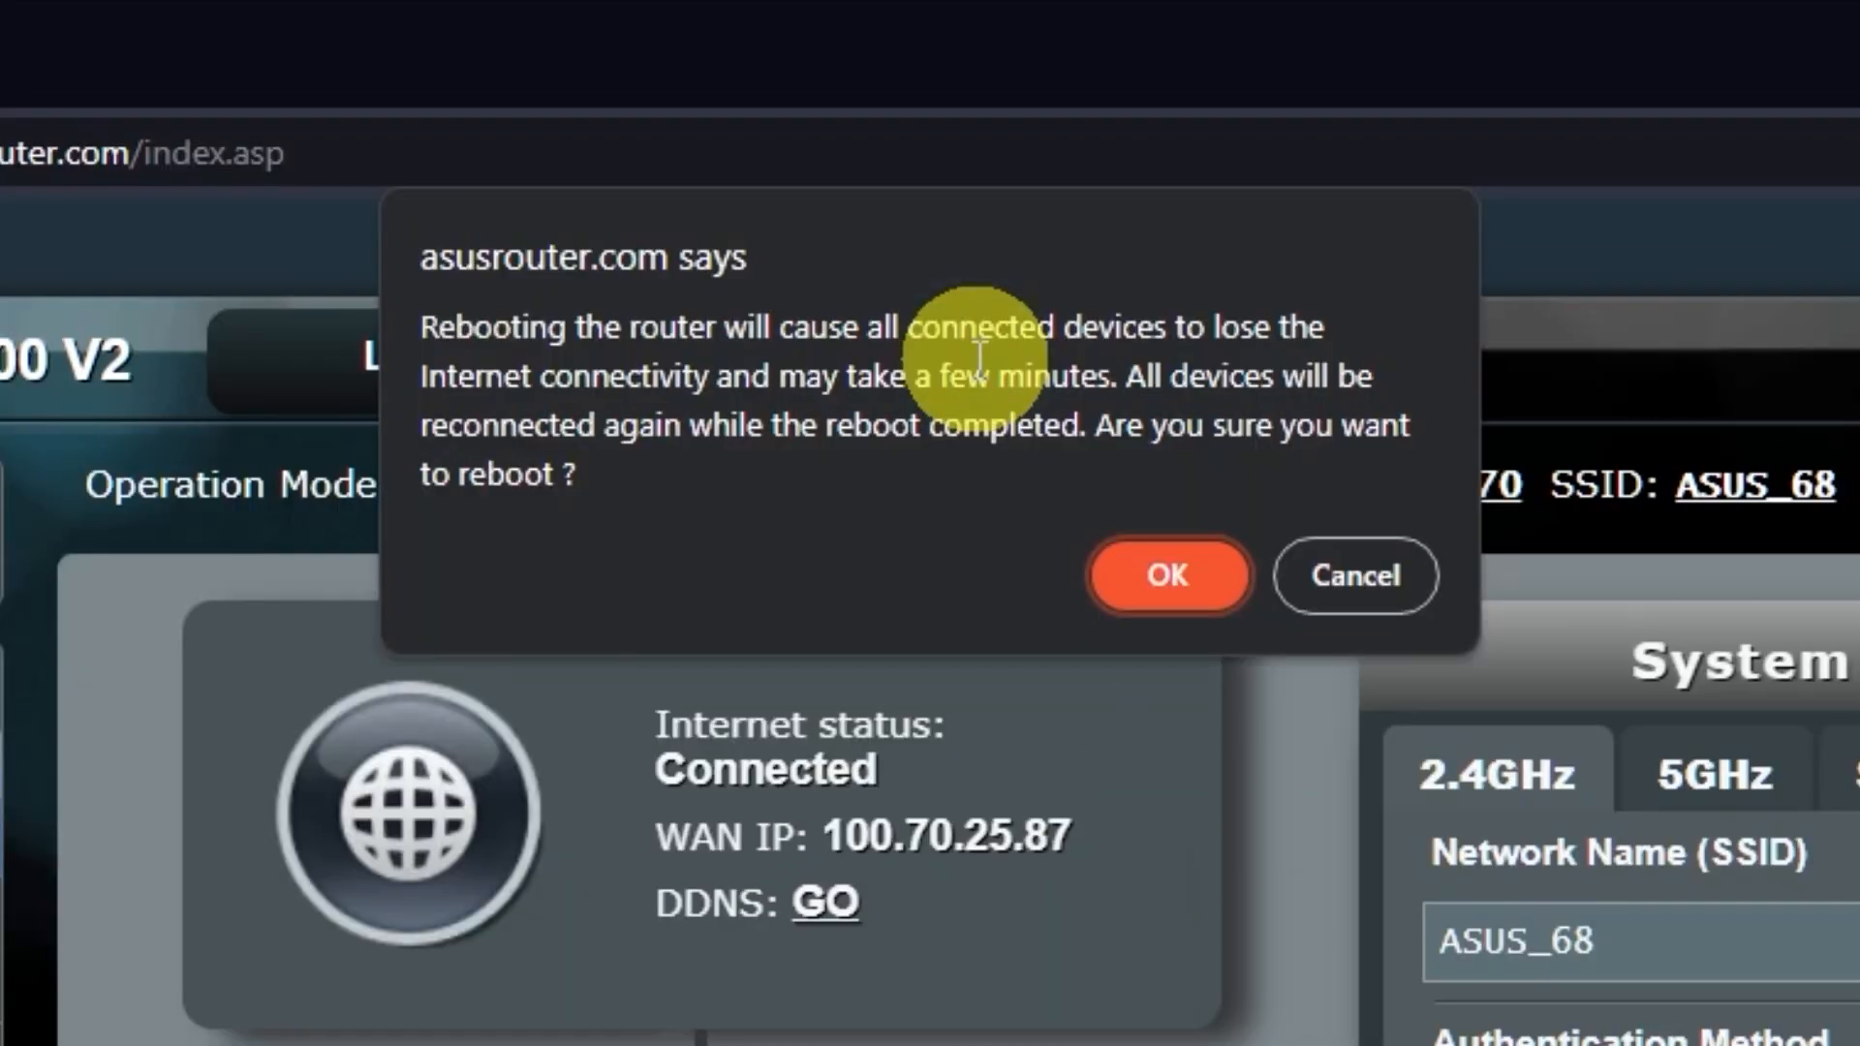
pyautogui.click(1169, 578)
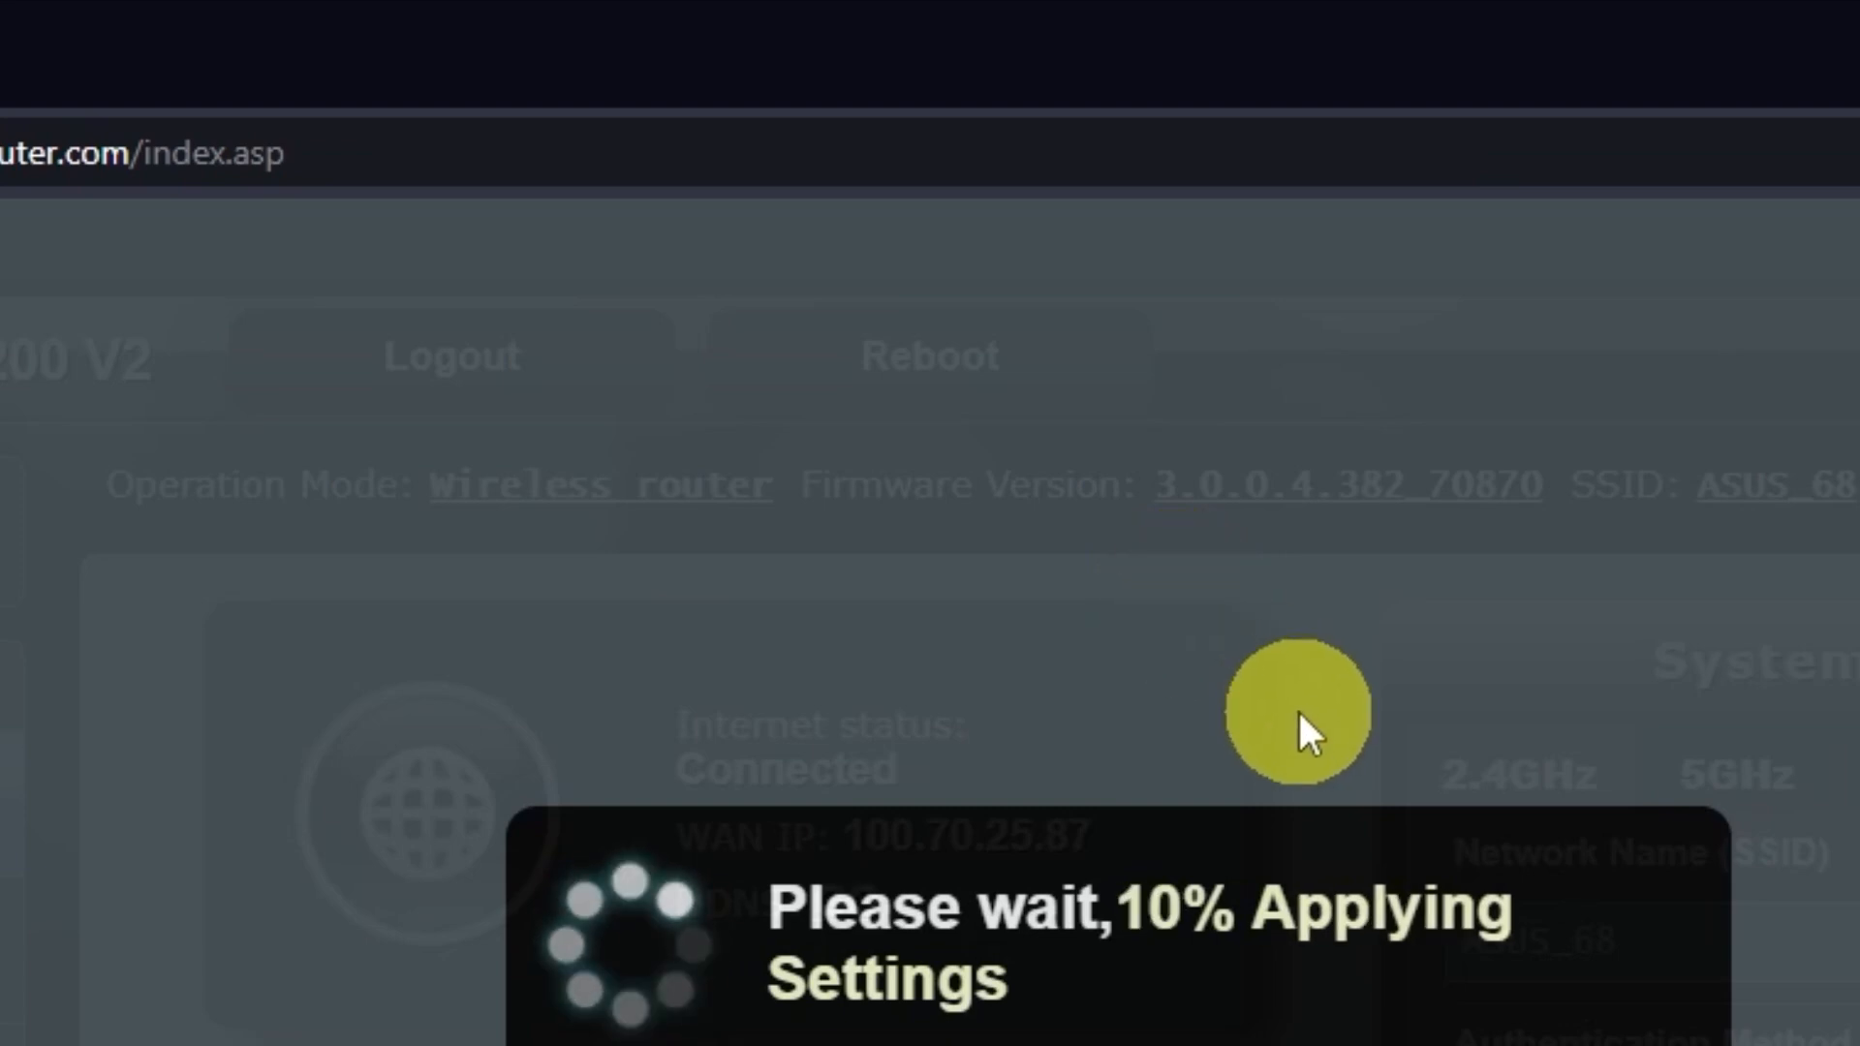